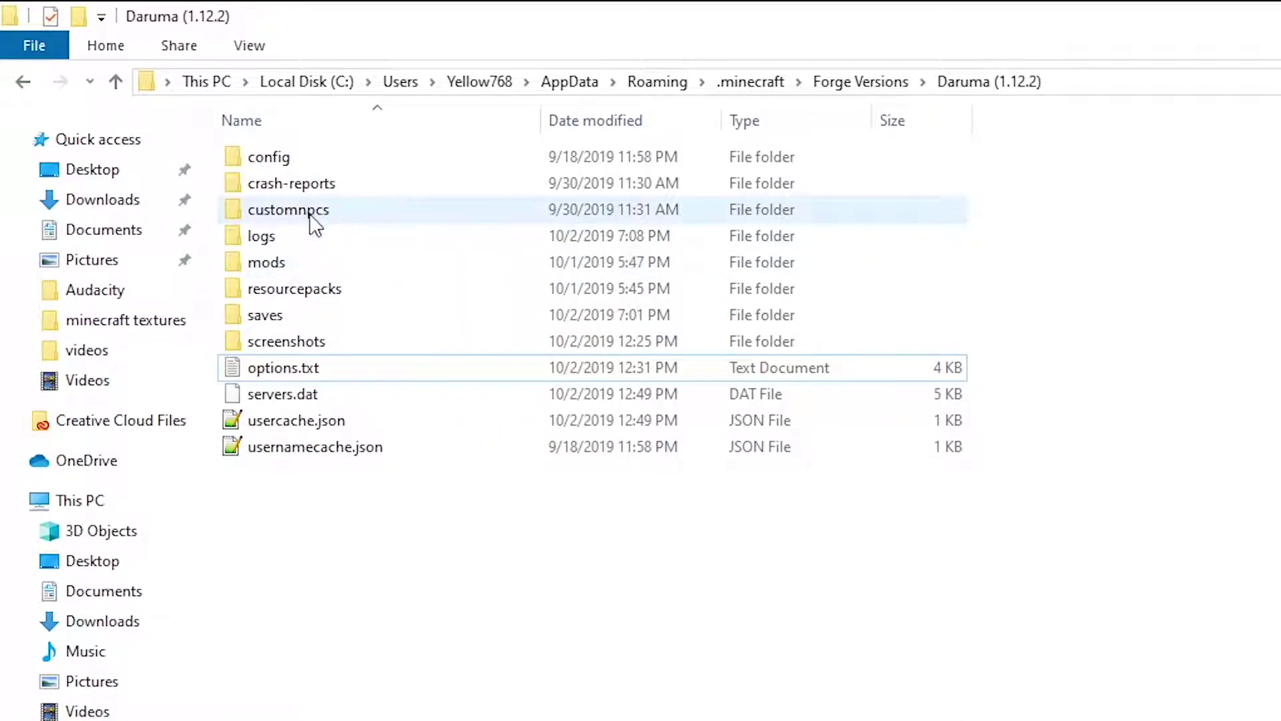
# - Drill down through customnpcs > assets > customnpcs into the empty sounds folder
pyautogui.doubleClick(311, 219)
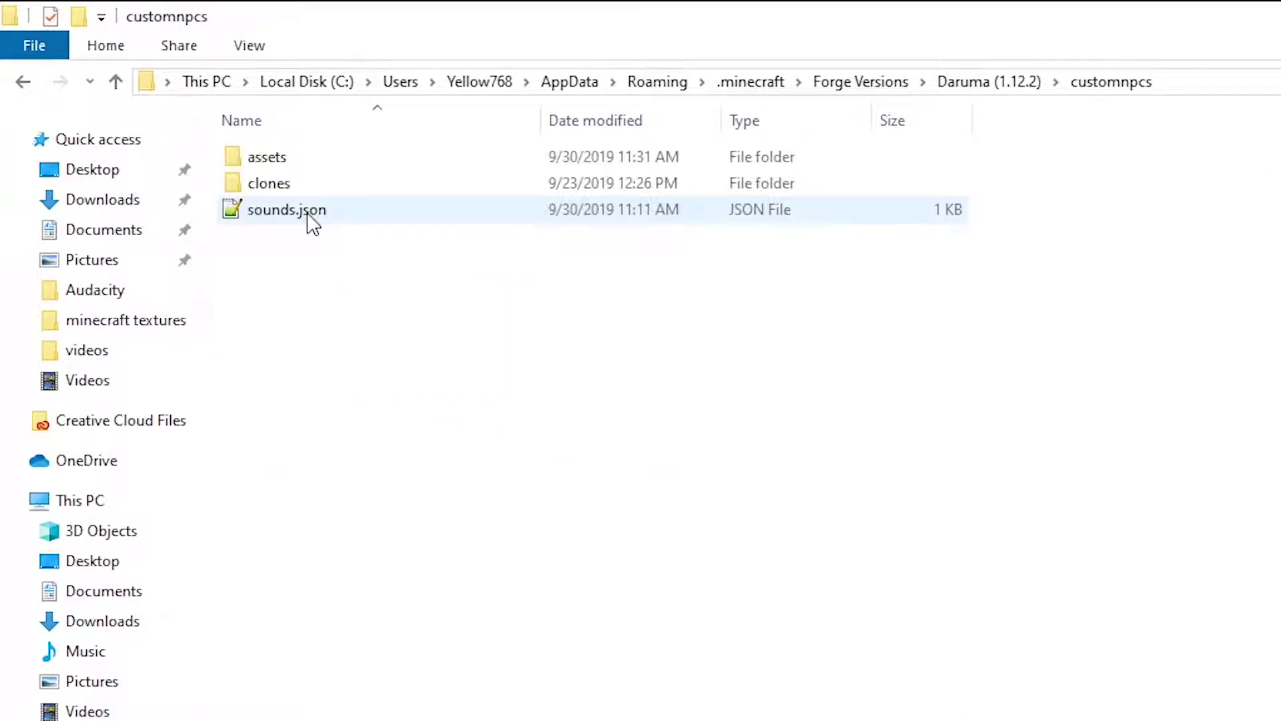
pyautogui.doubleClick(309, 154)
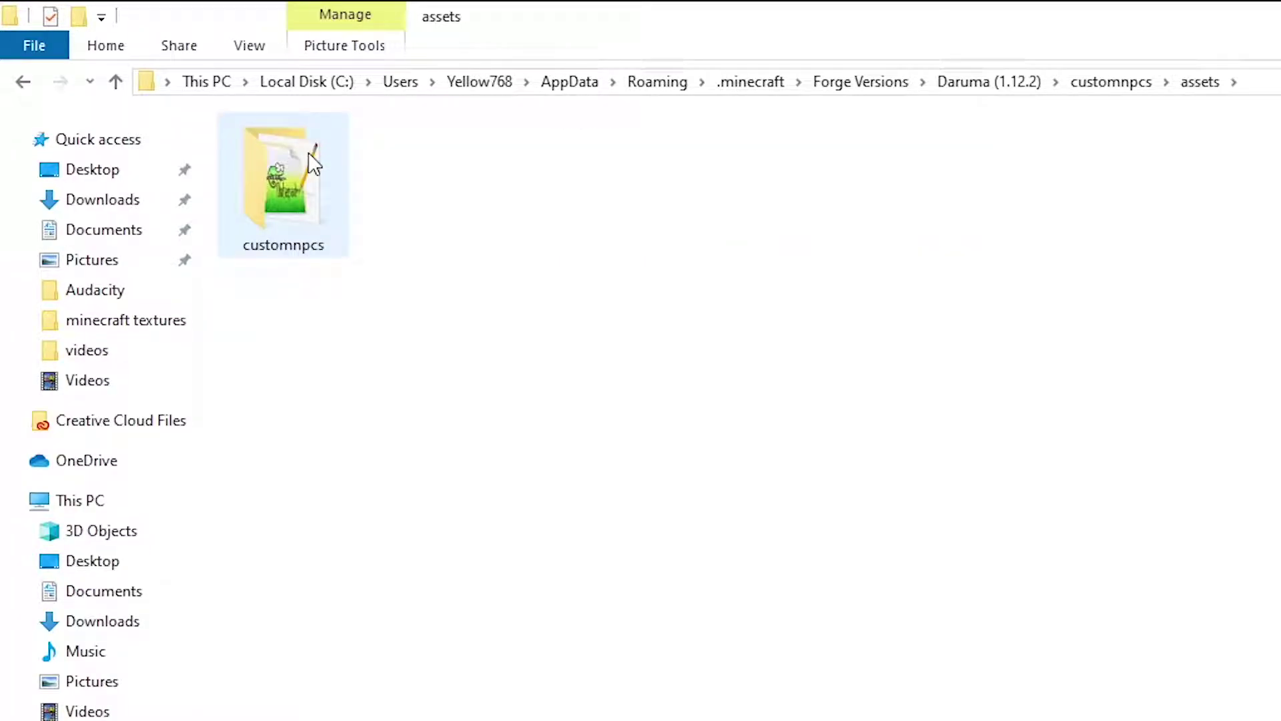
pyautogui.doubleClick(311, 161)
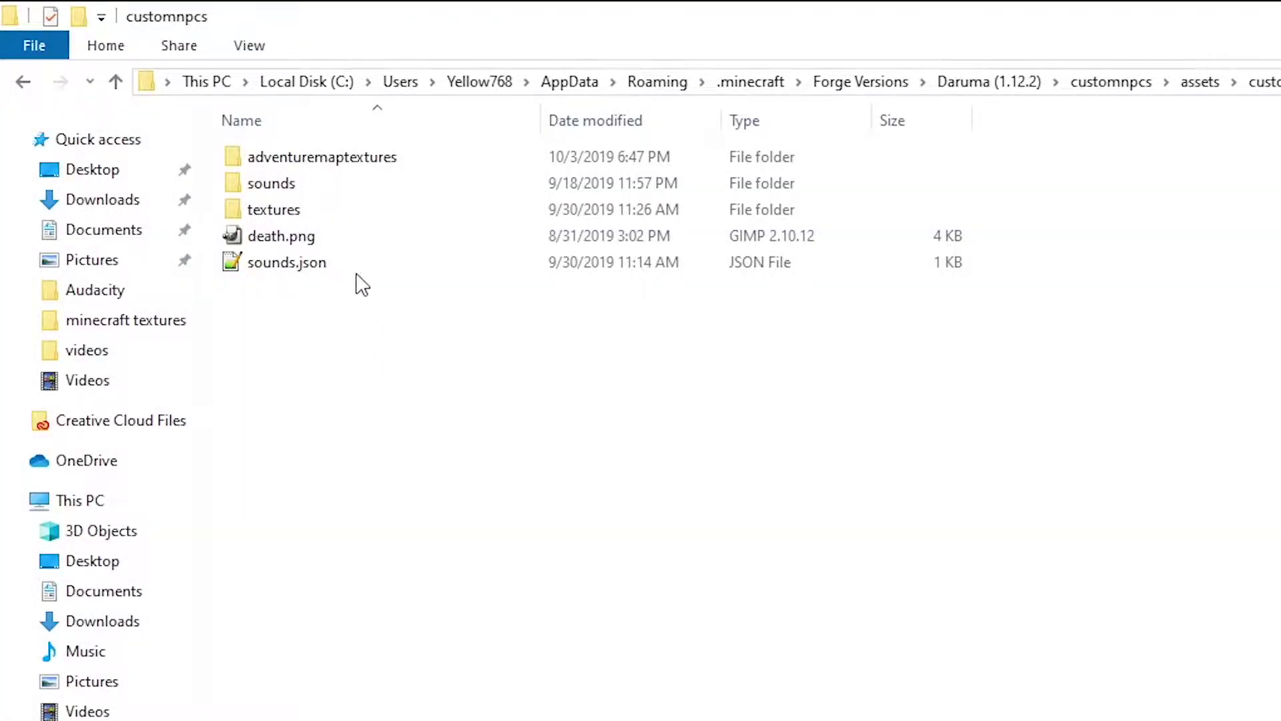
pyautogui.doubleClick(286, 186)
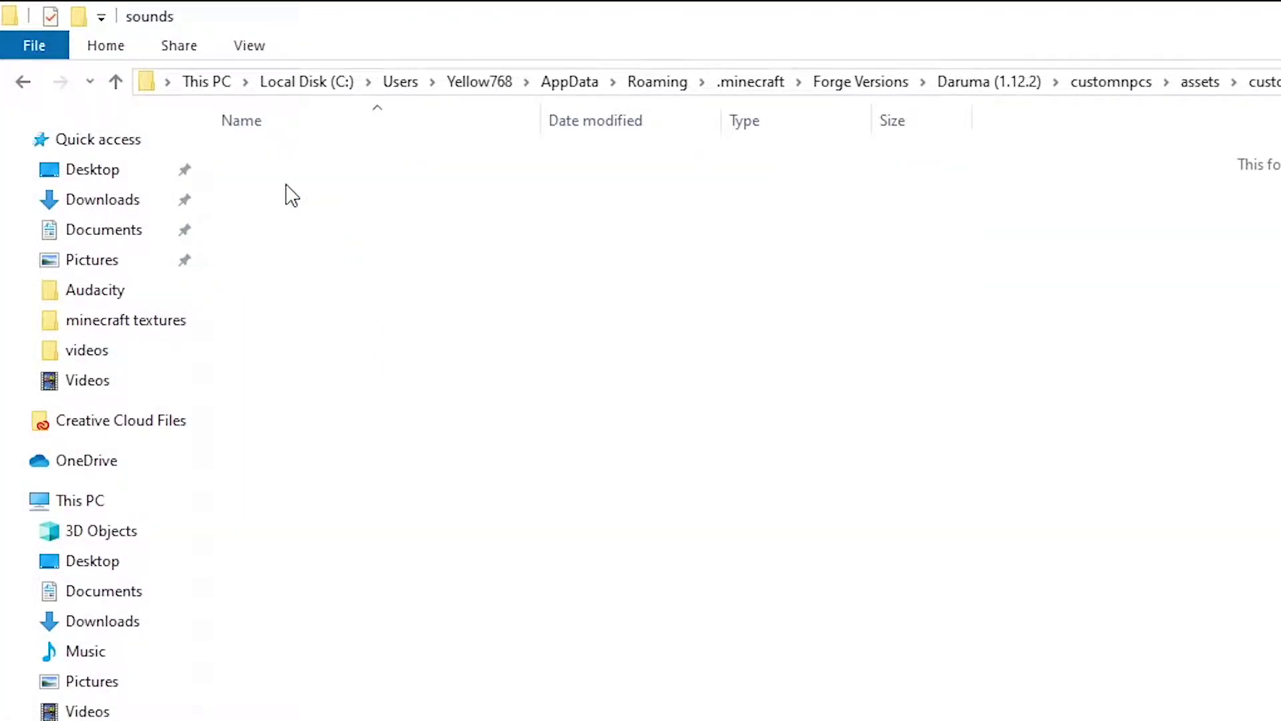
# - Create a new folder named advesounds inside the sounds folder
pyautogui.rightClick(373, 294)
pyautogui.moveTo(480, 601)
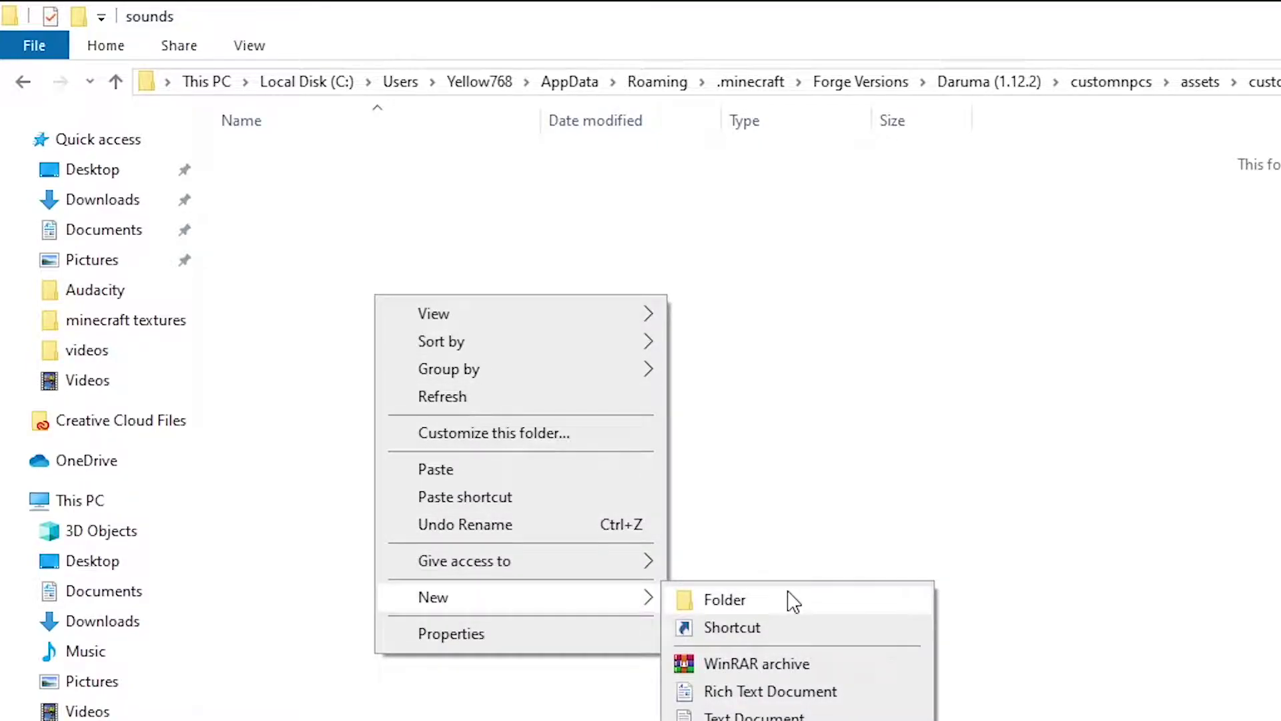
pyautogui.click(784, 598)
pyautogui.write('advesounds')
pyautogui.press('Return')
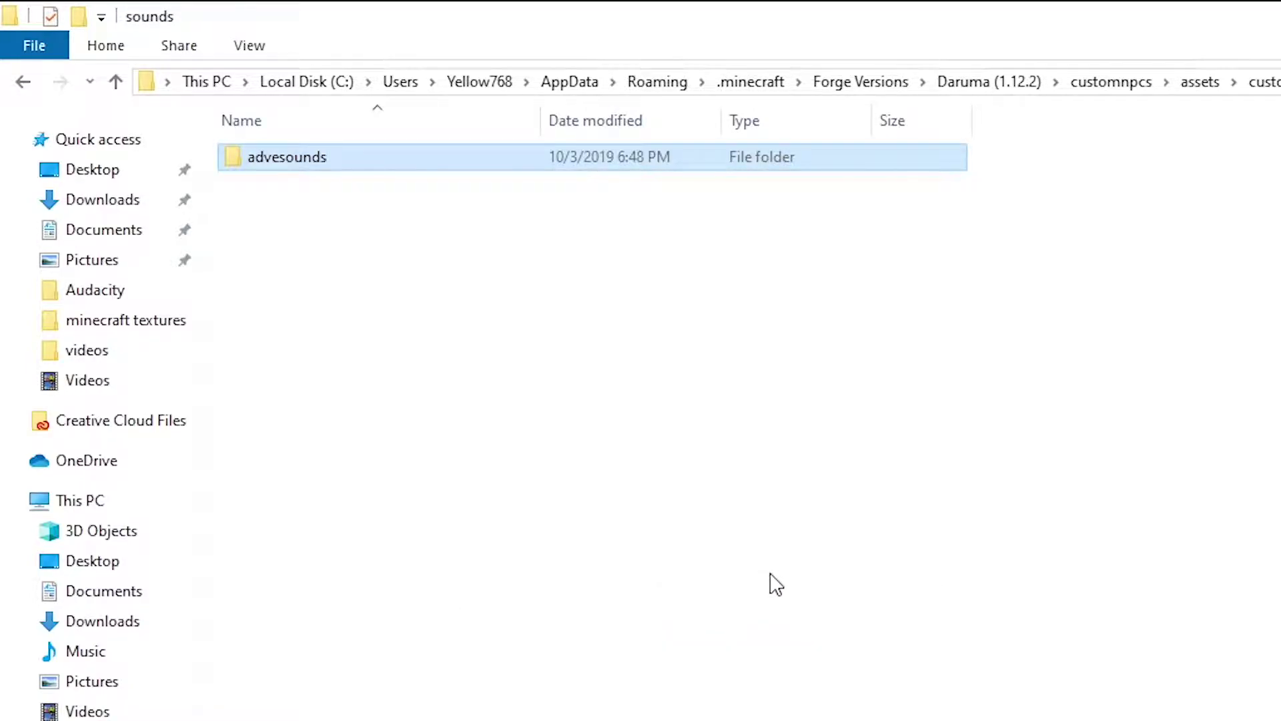
# - Paste the five drenorattack OGG files into advesounds, then go back up to the Daruma (1.12.2) folder
pyautogui.doubleClick(316, 161)
pyautogui.hotkey('ctrl', 'v')
pyautogui.click(373, 341)
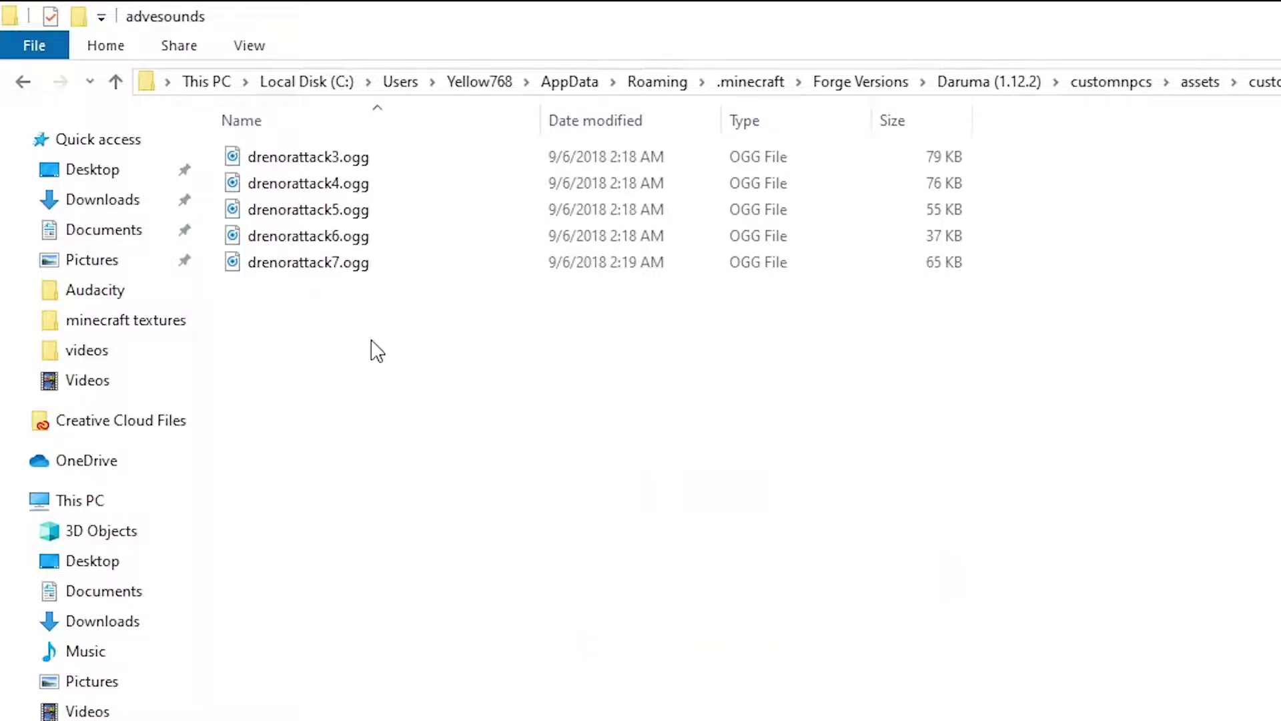
pyautogui.hotkey('alt', 'Up')
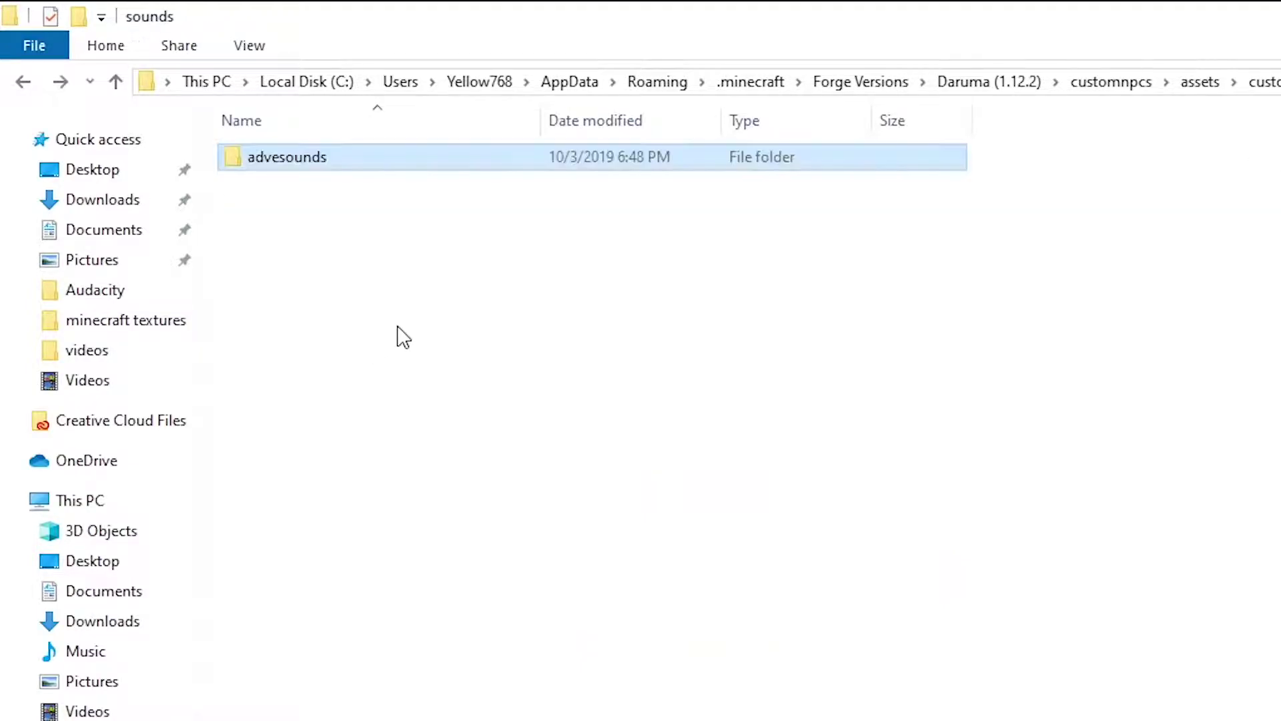
pyautogui.hotkey('alt', 'Up')
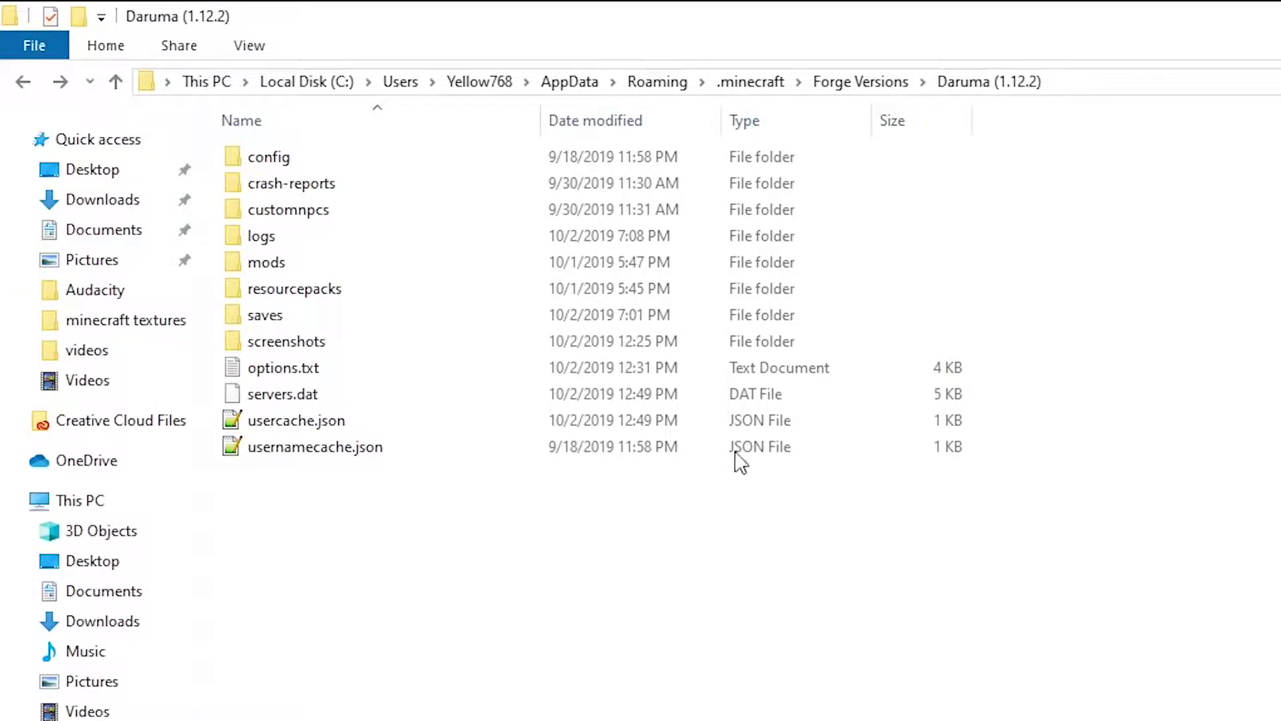
# - Create a folder named New Resource Pack inside resourcepacks
pyautogui.doubleClick(357, 293)
pyautogui.rightClick(376, 370)
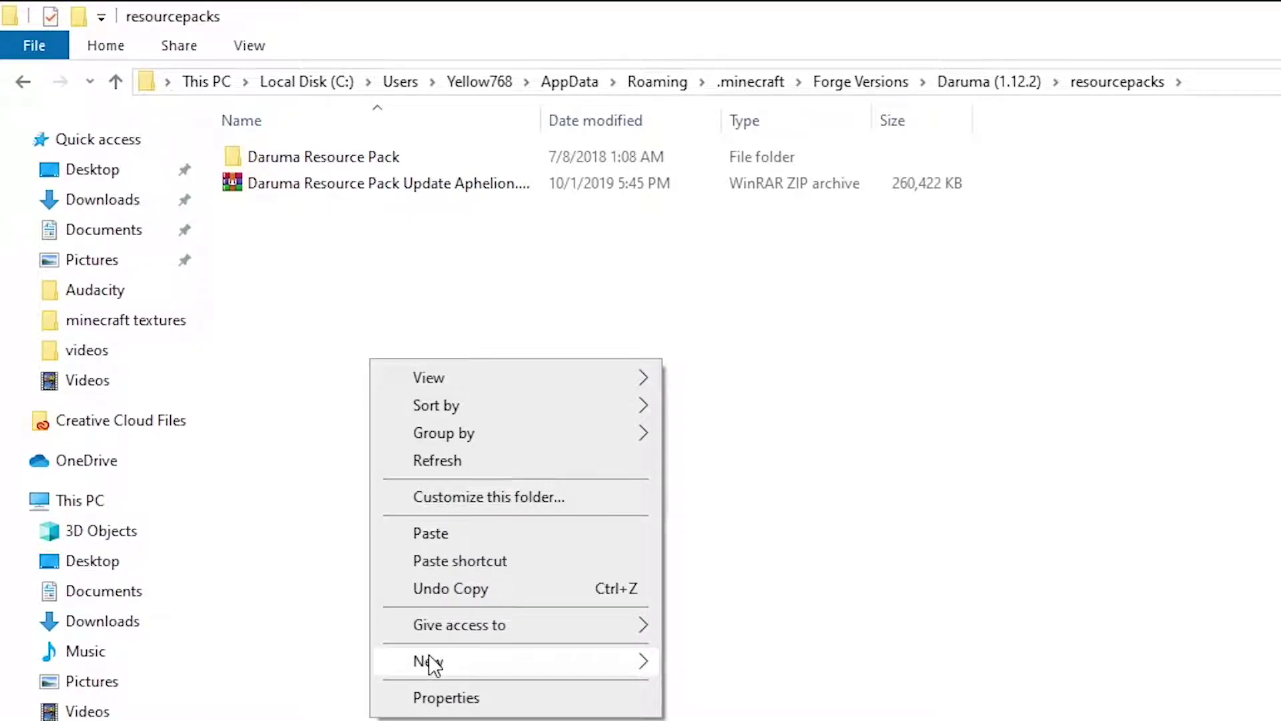
pyautogui.moveTo(430, 664)
pyautogui.click(724, 660)
pyautogui.write('New Resource Pack')
pyautogui.press('Return')
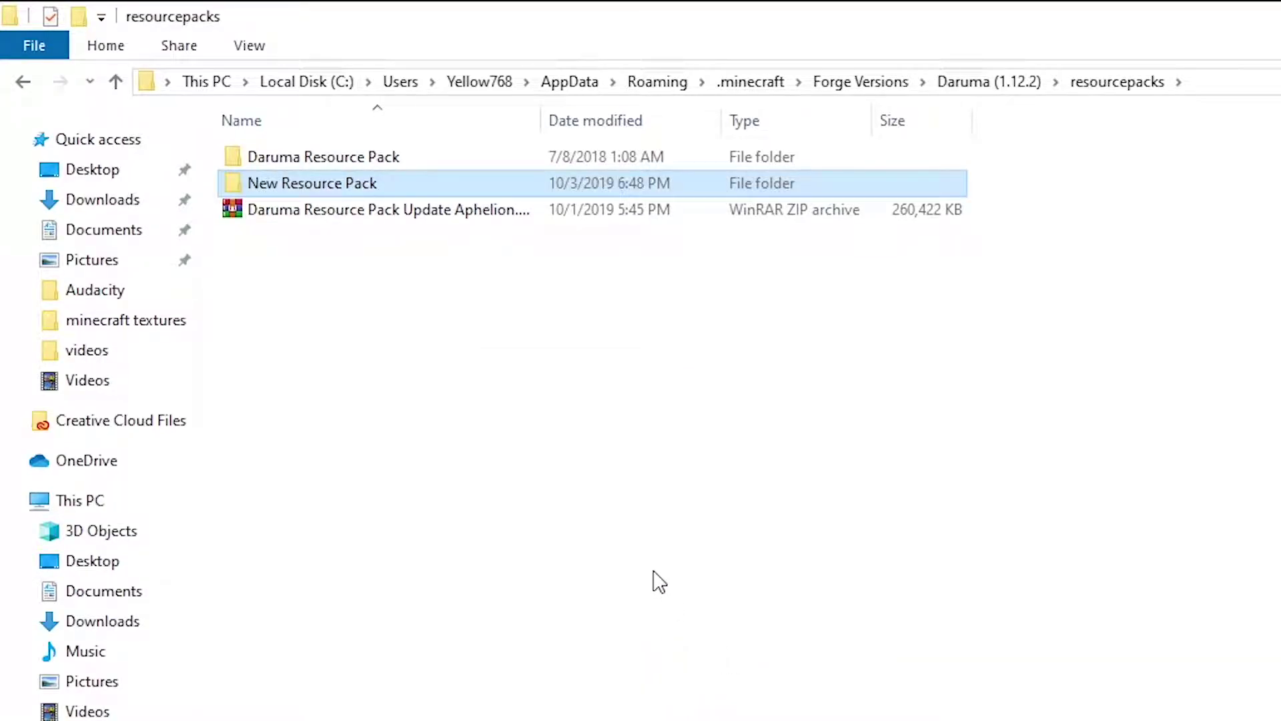
# - Inside New Resource Pack, create a text document renamed to pack.mcmeta, accepting the extension change
pyautogui.doubleClick(294, 188)
pyautogui.rightClick(329, 361)
pyautogui.moveTo(572, 653)
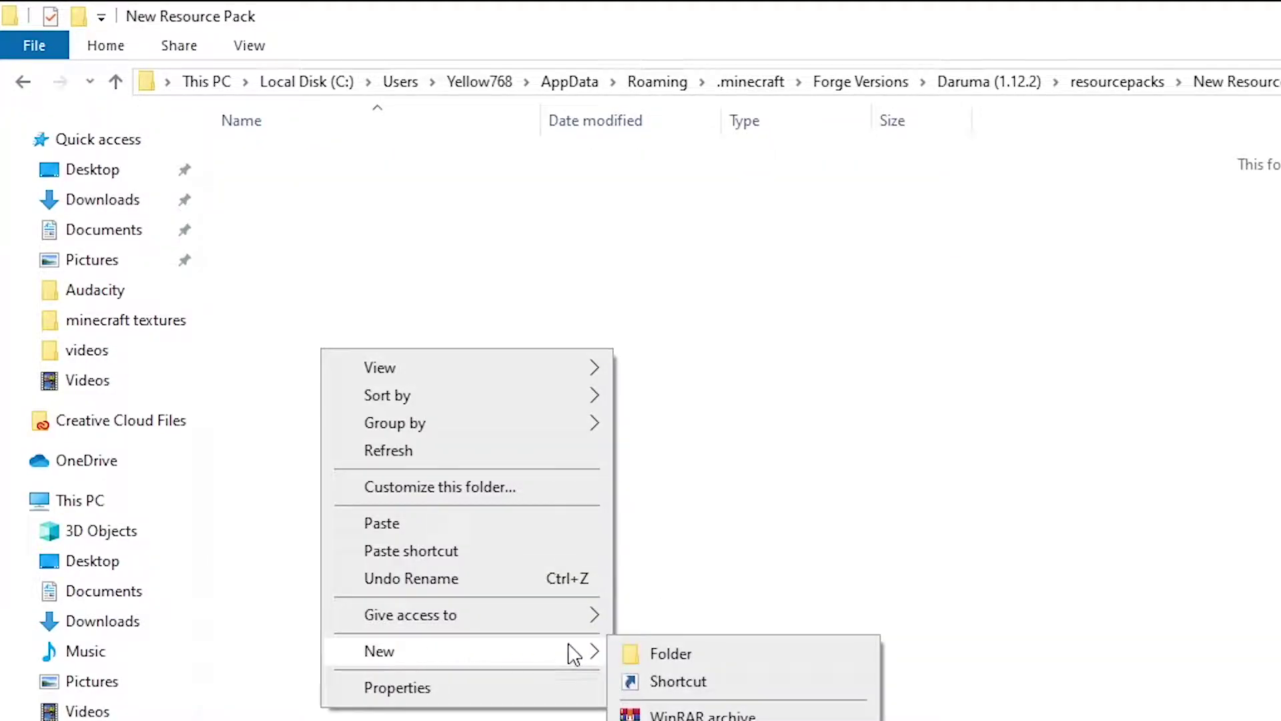
pyautogui.click(614, 717)
pyautogui.write('pack')
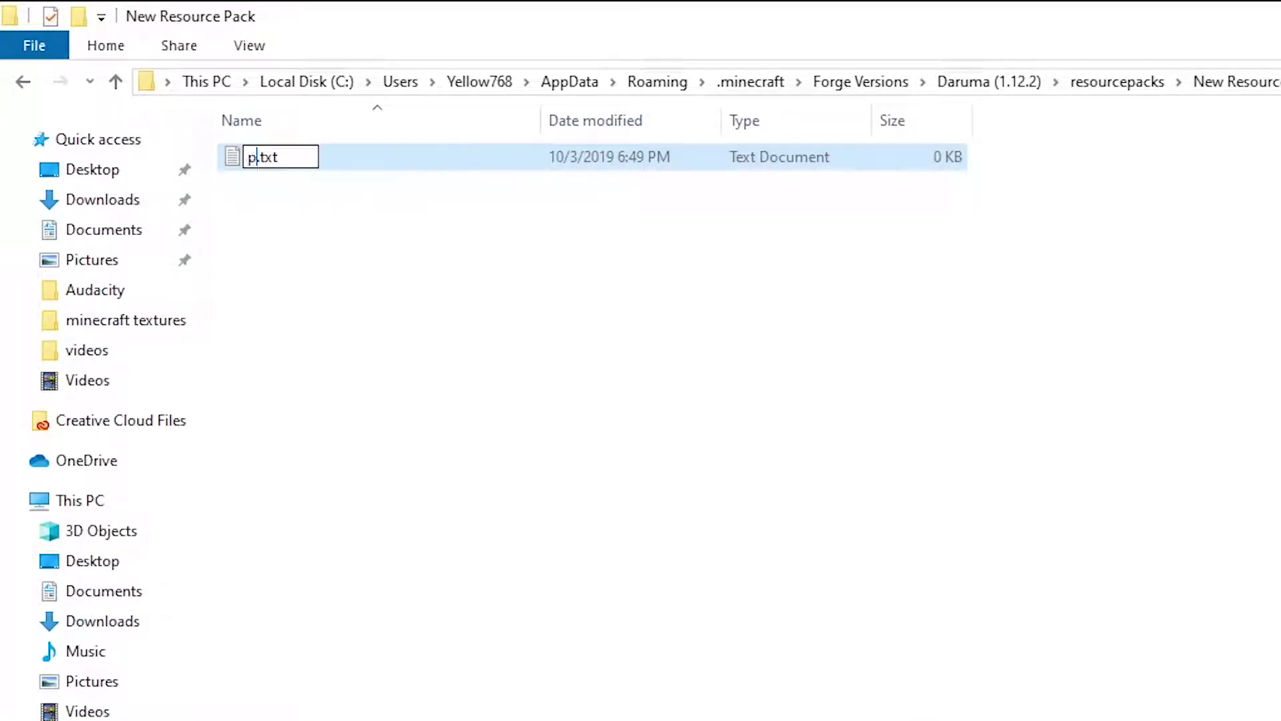
pyautogui.press('End')
pyautogui.press('BackSpace')
pyautogui.press('BackSpace')
pyautogui.press('BackSpace')
pyautogui.write('mcmeta')
pyautogui.press('Return')
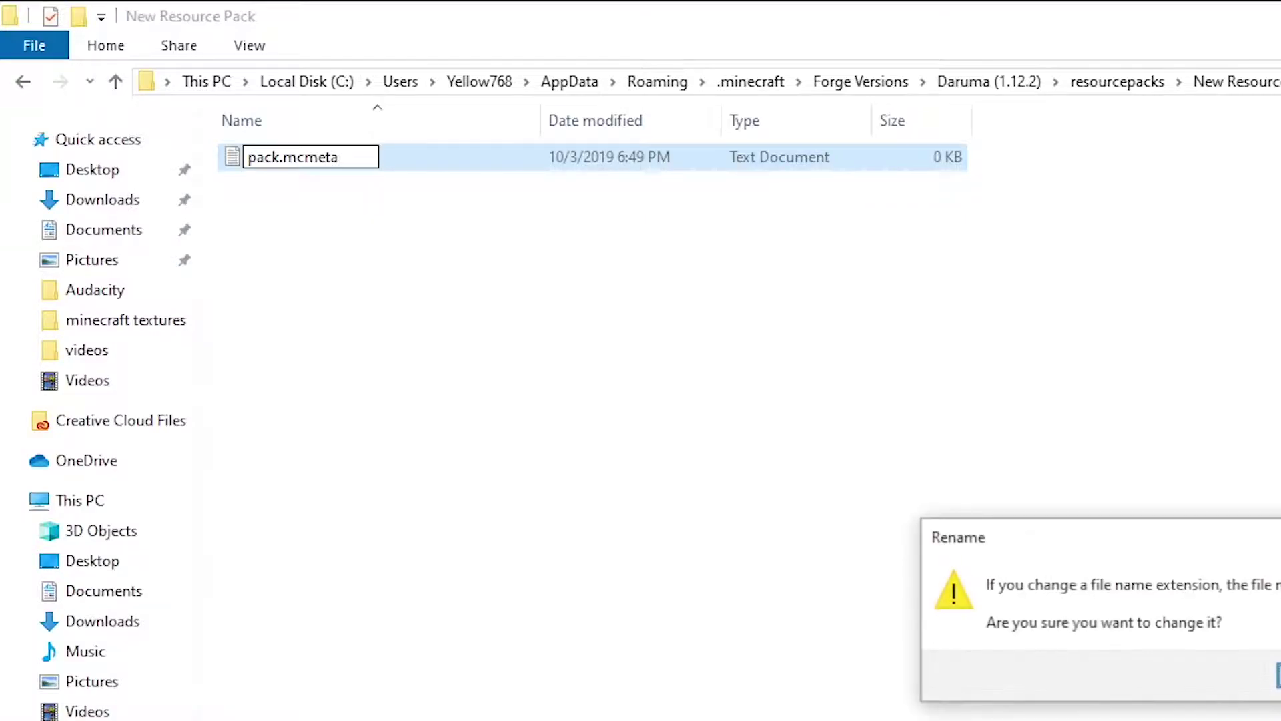
pyautogui.press('Return')
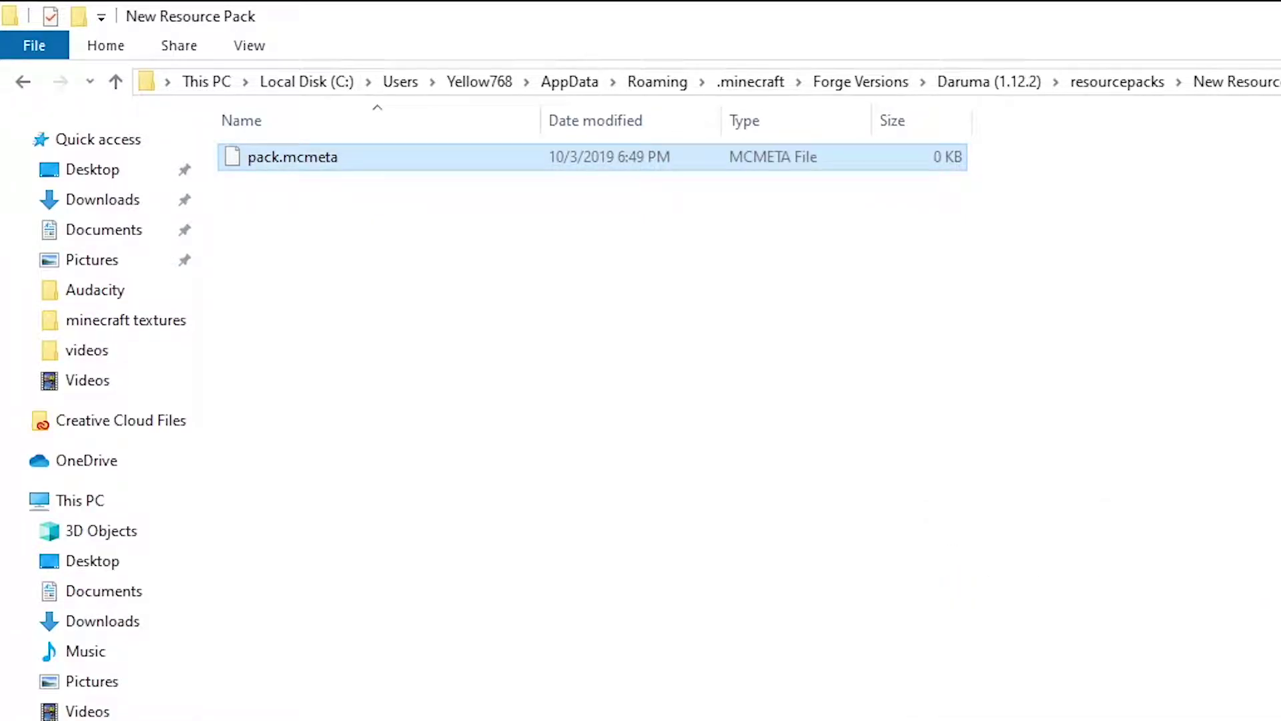
pyautogui.rightClick(338, 164)
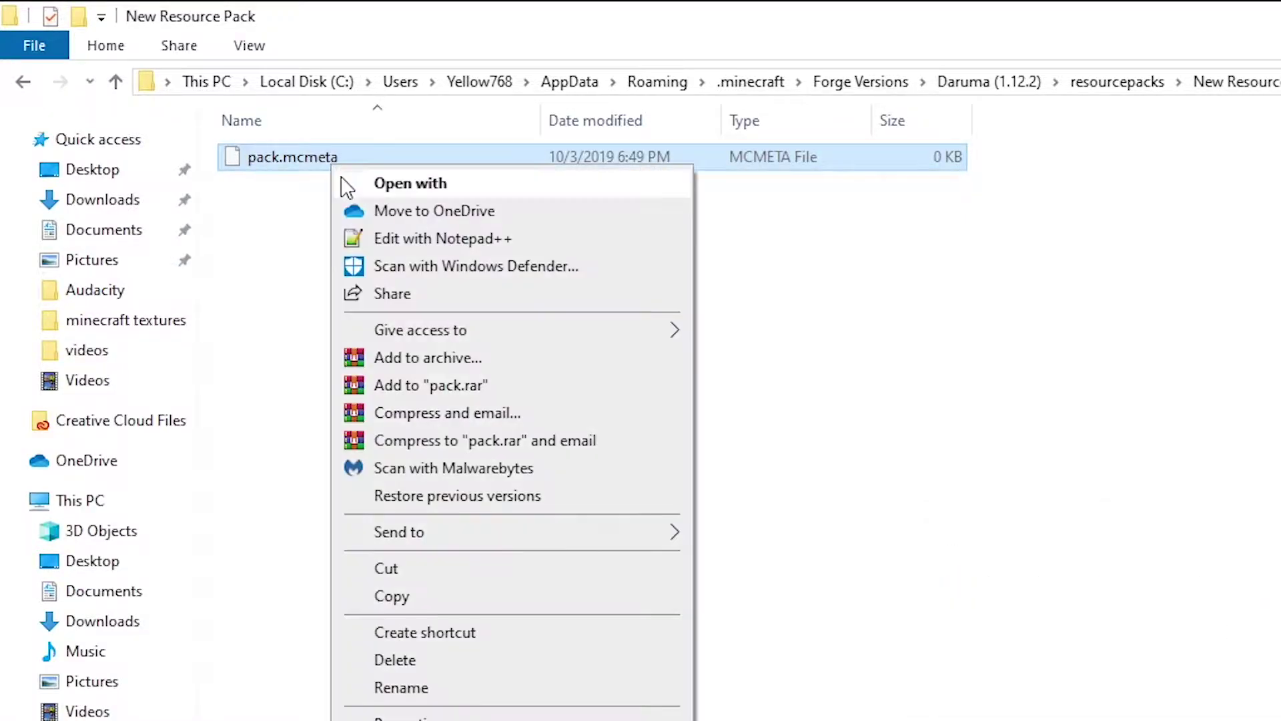
# - Open pack.mcmeta in Notepad++ and write outer braces containing an indented "pack": { line
pyautogui.click(394, 239)
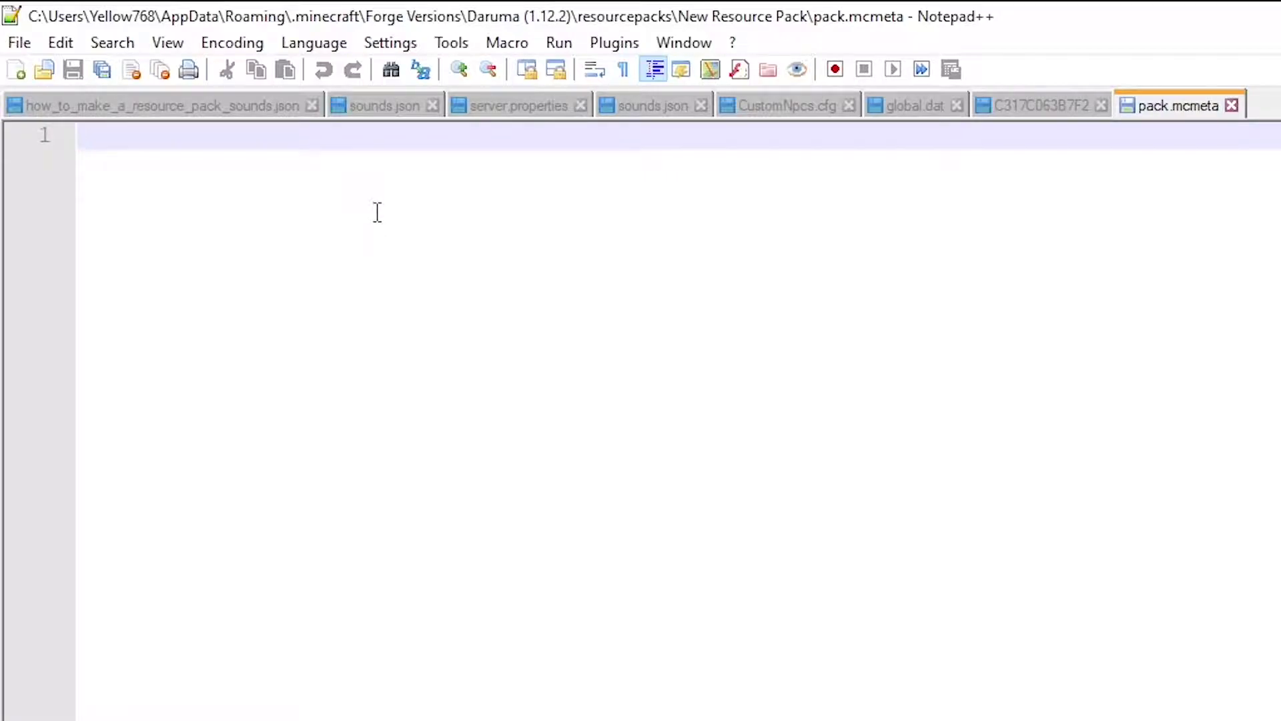
pyautogui.write('{')
pyautogui.press('Return')
pyautogui.press('Return')
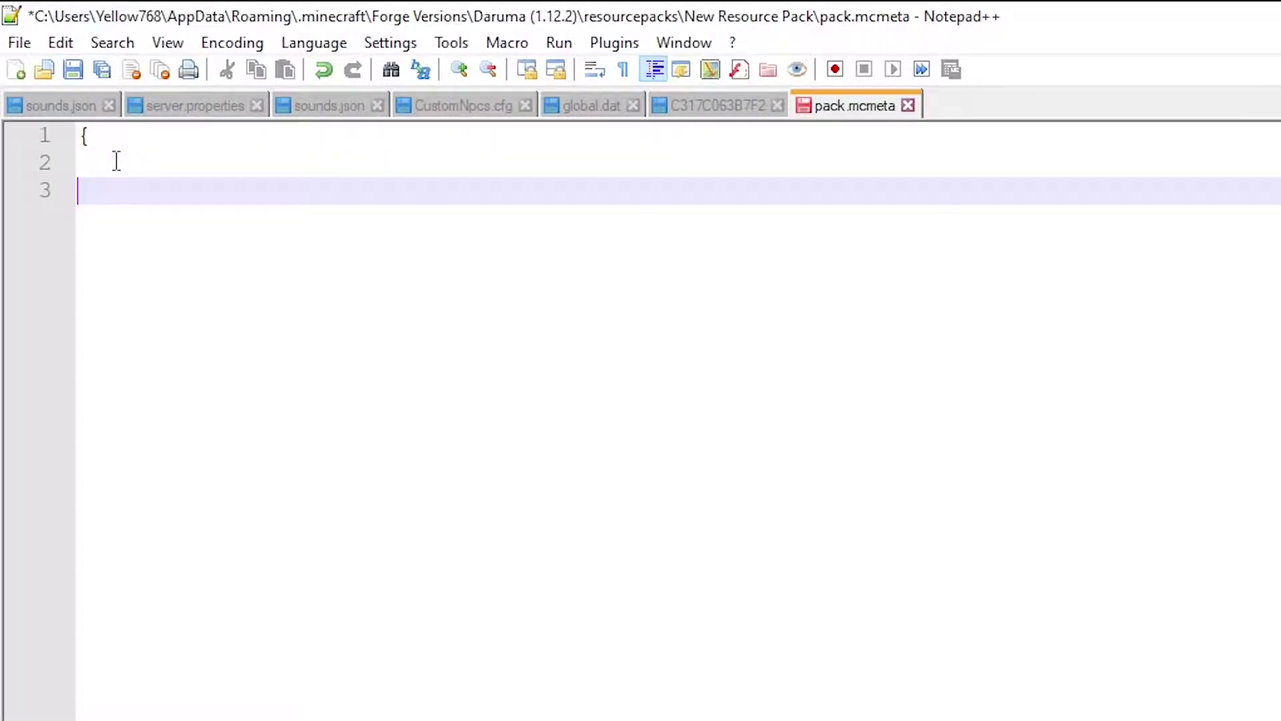
pyautogui.write('}')
pyautogui.press('Up')
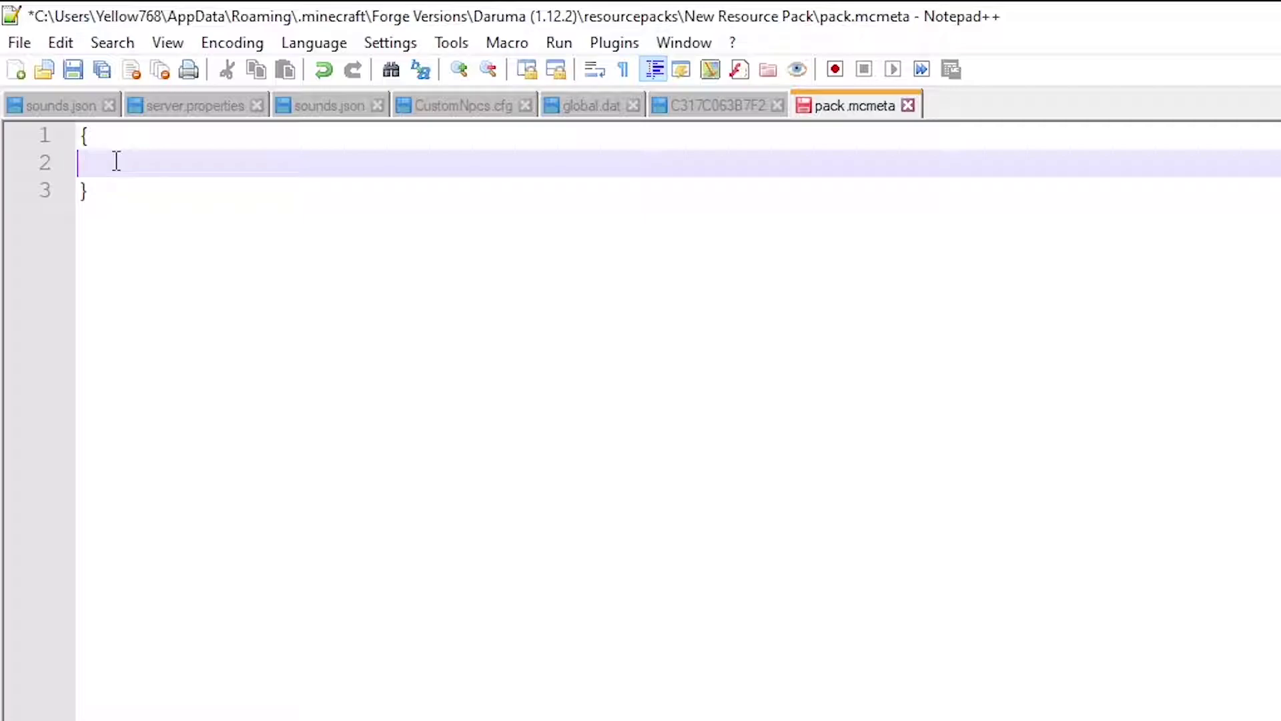
pyautogui.press('Tab')
pyautogui.write('"pack"')
pyautogui.press('Left')
pyautogui.write('pack')
pyautogui.press('Right')
pyautogui.write(': {')
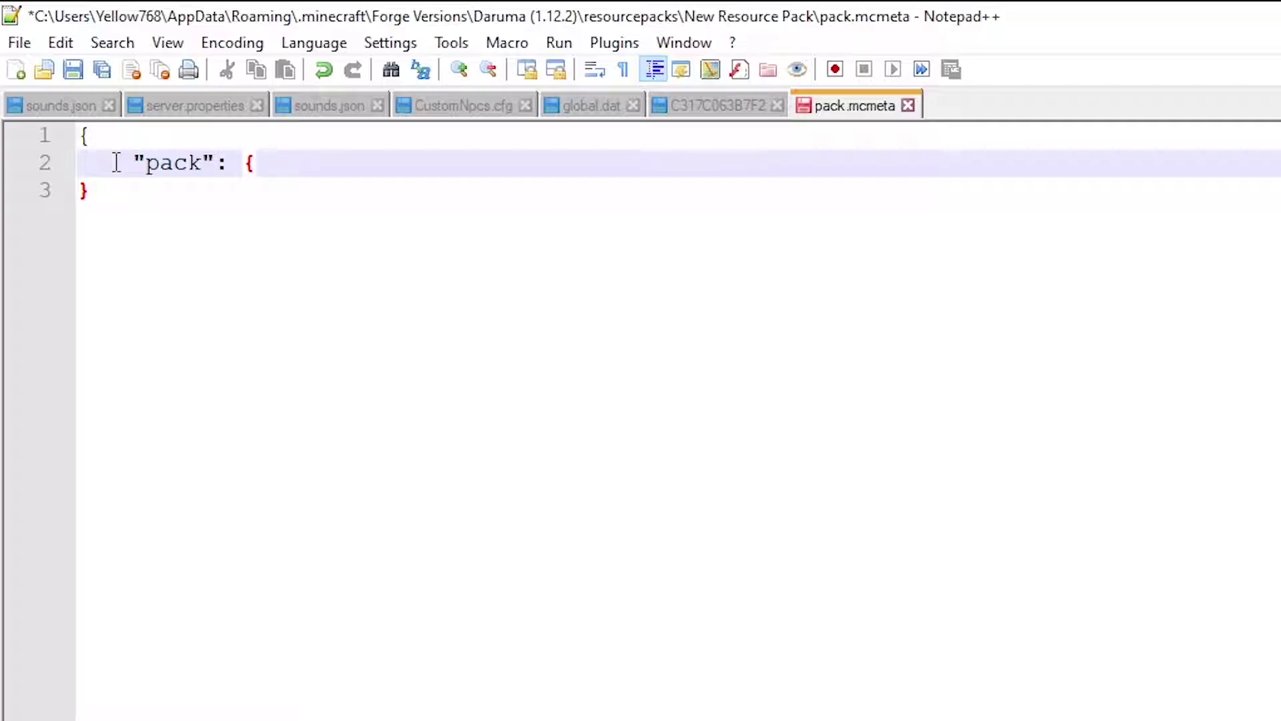
# - Add the entry "pack_format": #, inside the pack object
pyautogui.press('Return')
pyautogui.press('Tab')
pyautogui.write('""')
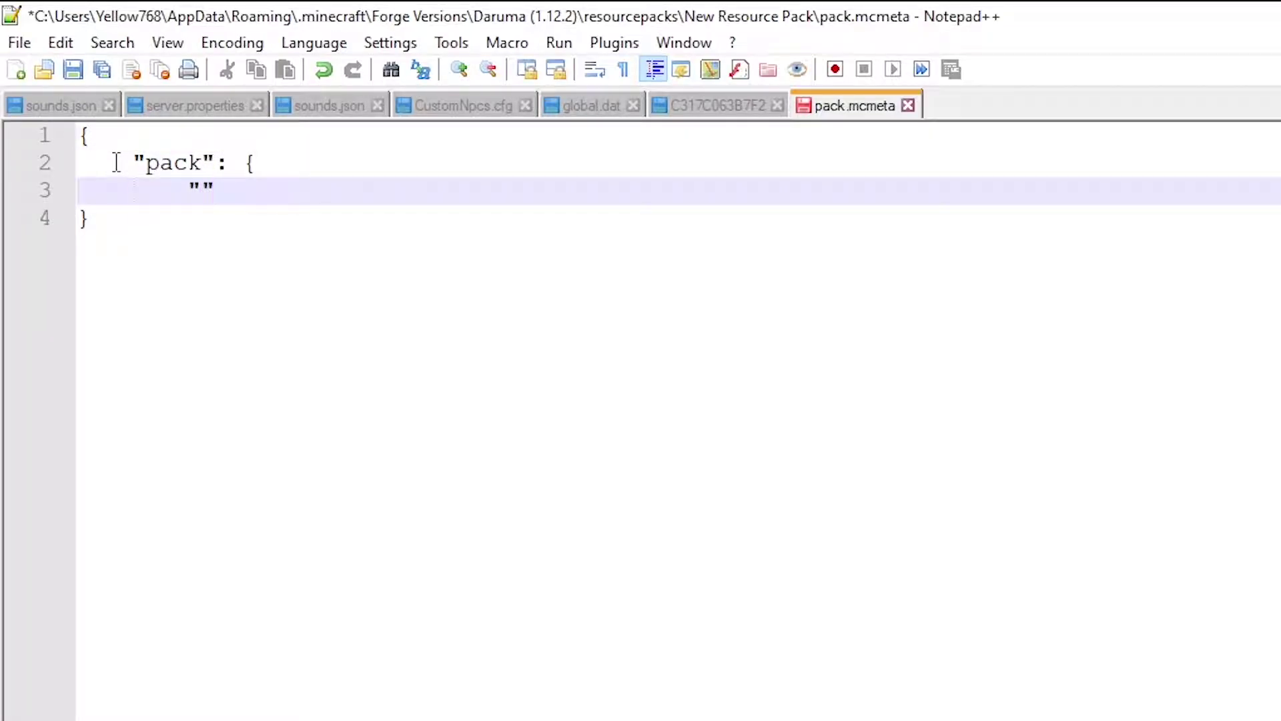
pyautogui.press('Left')
pyautogui.write('pack_format')
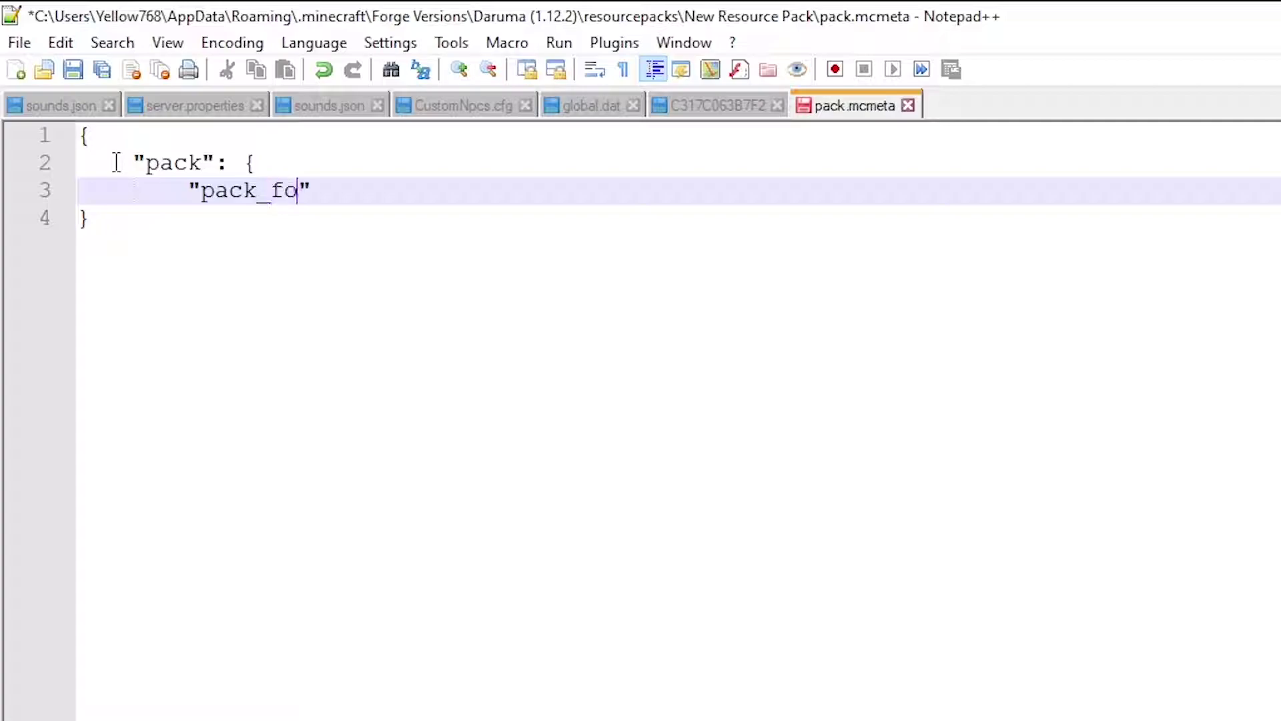
pyautogui.press('Right')
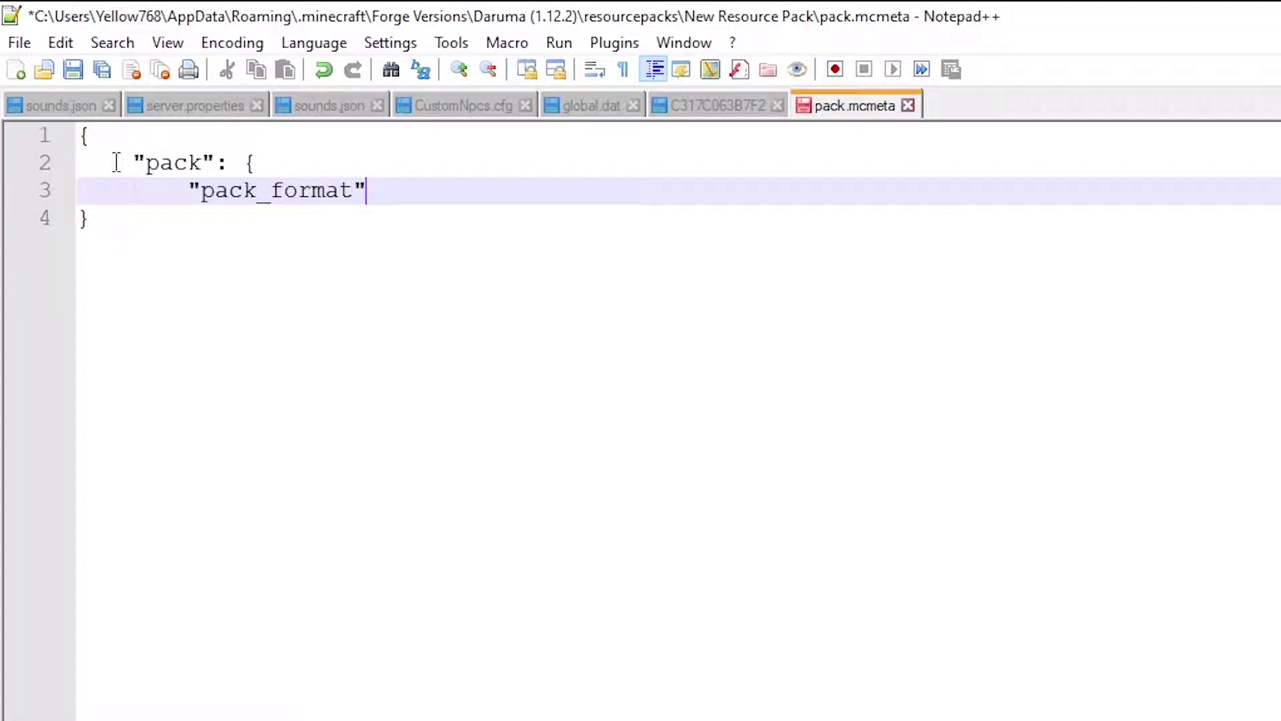
pyautogui.write(': #')
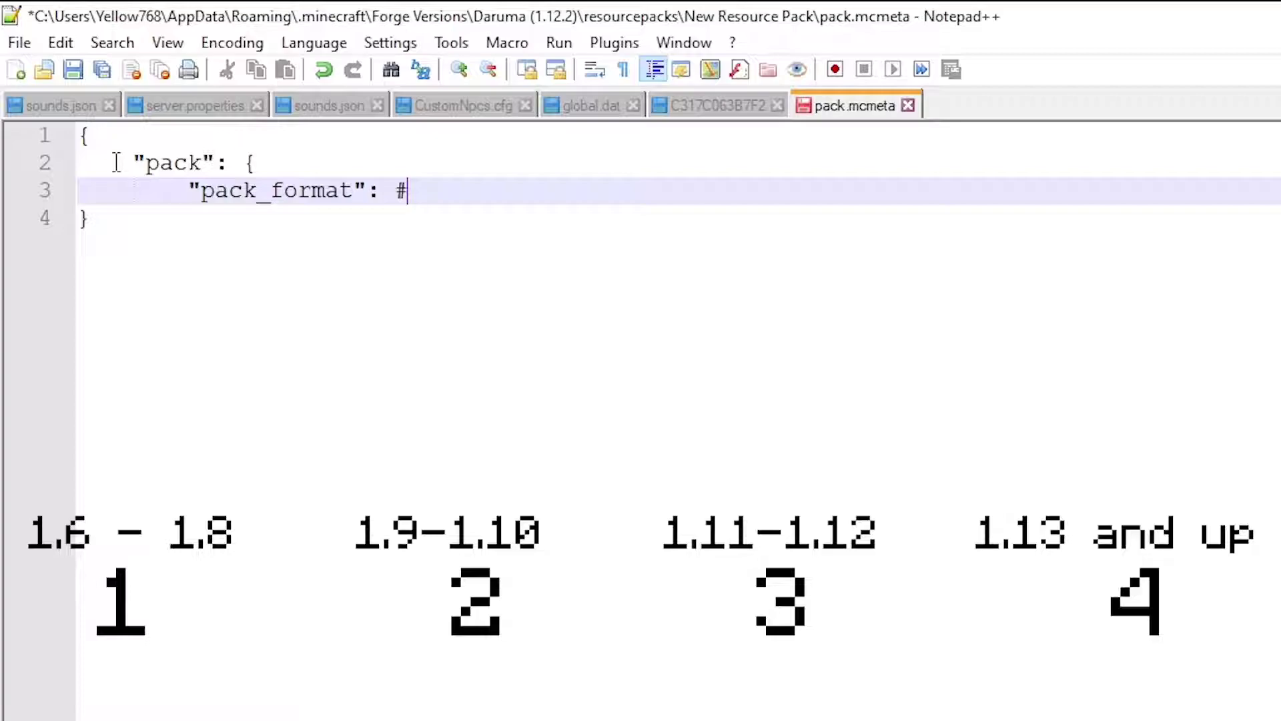
pyautogui.write(',')
# - Add a "description" entry with the placeholder value "whatever you want"
pyautogui.press('Return')
pyautogui.write('d')
pyautogui.press('BackSpace')
pyautogui.write('""')
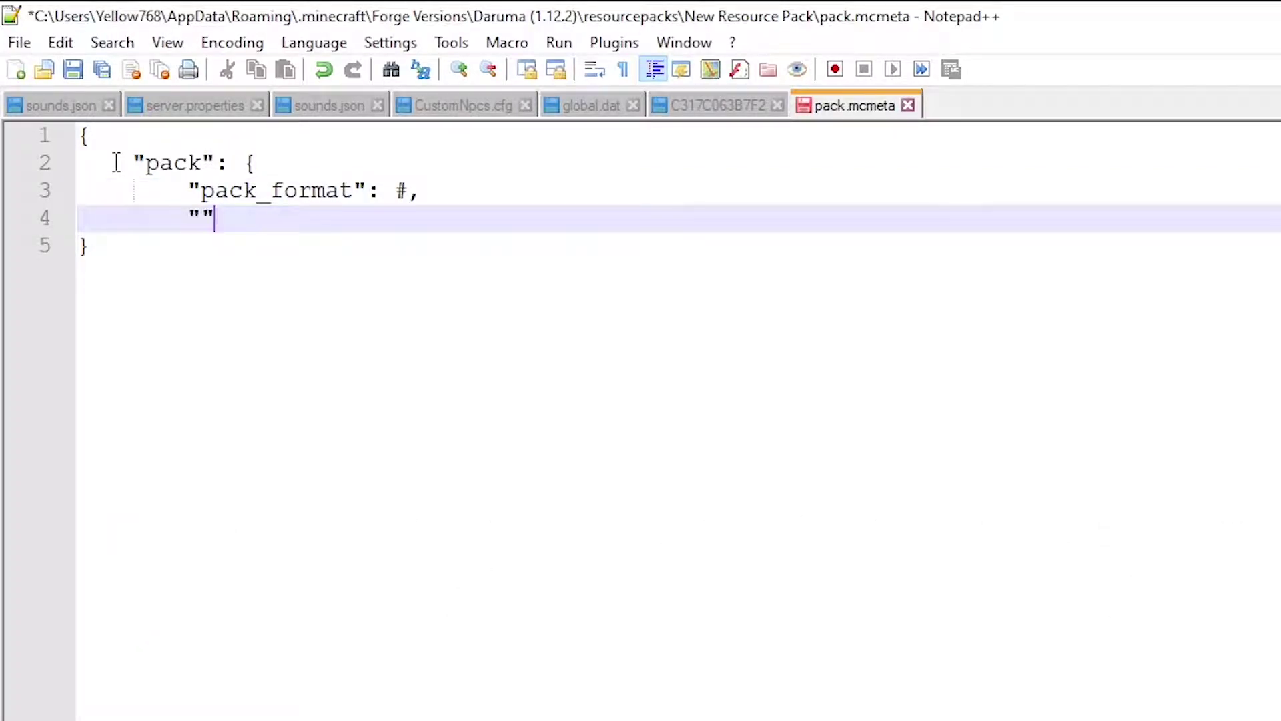
pyautogui.press('Left')
pyautogui.write('descriptio')
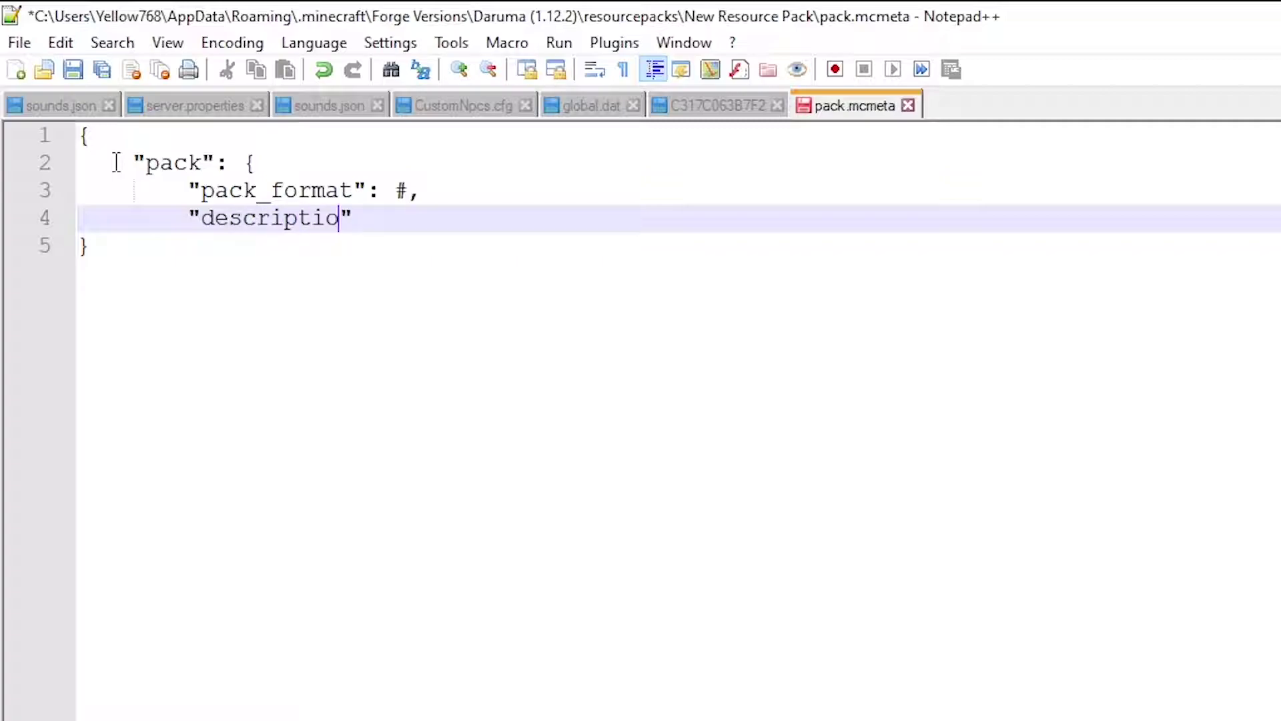
pyautogui.write('n')
pyautogui.press('Right')
pyautogui.write(': ""')
pyautogui.press('Left')
pyautogui.write('whatever you wa')
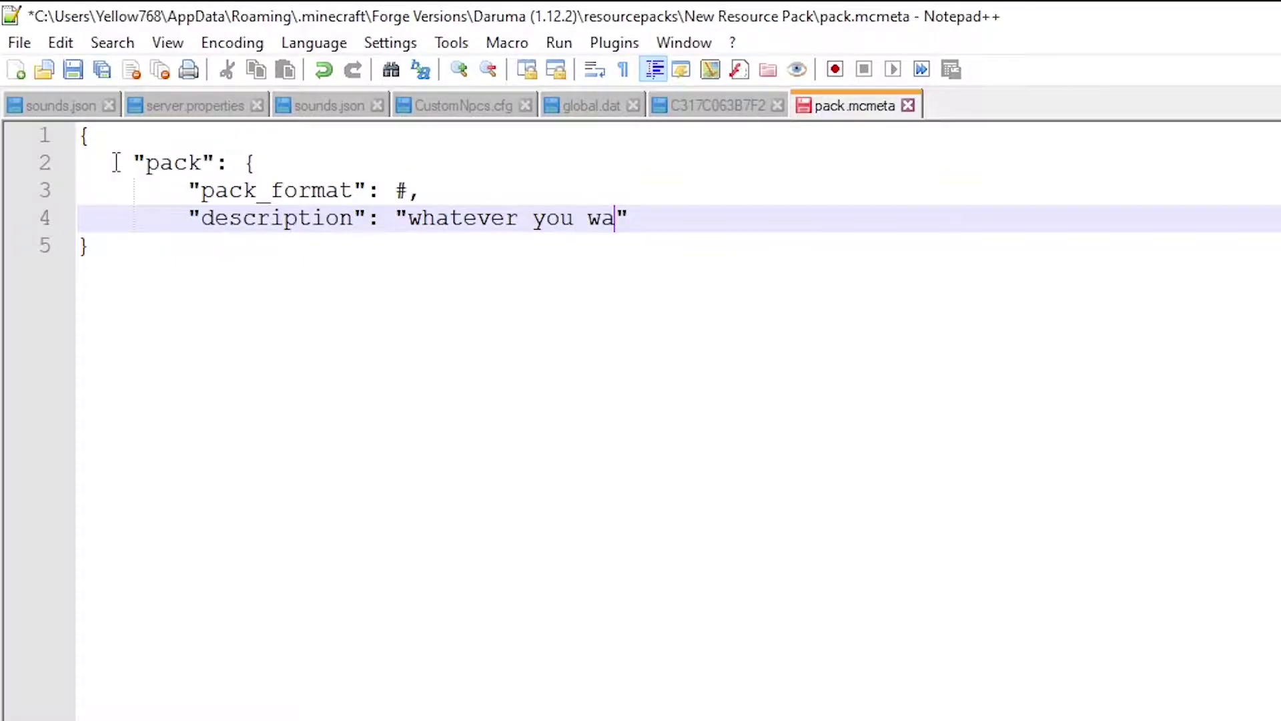
pyautogui.write('nt can go here')
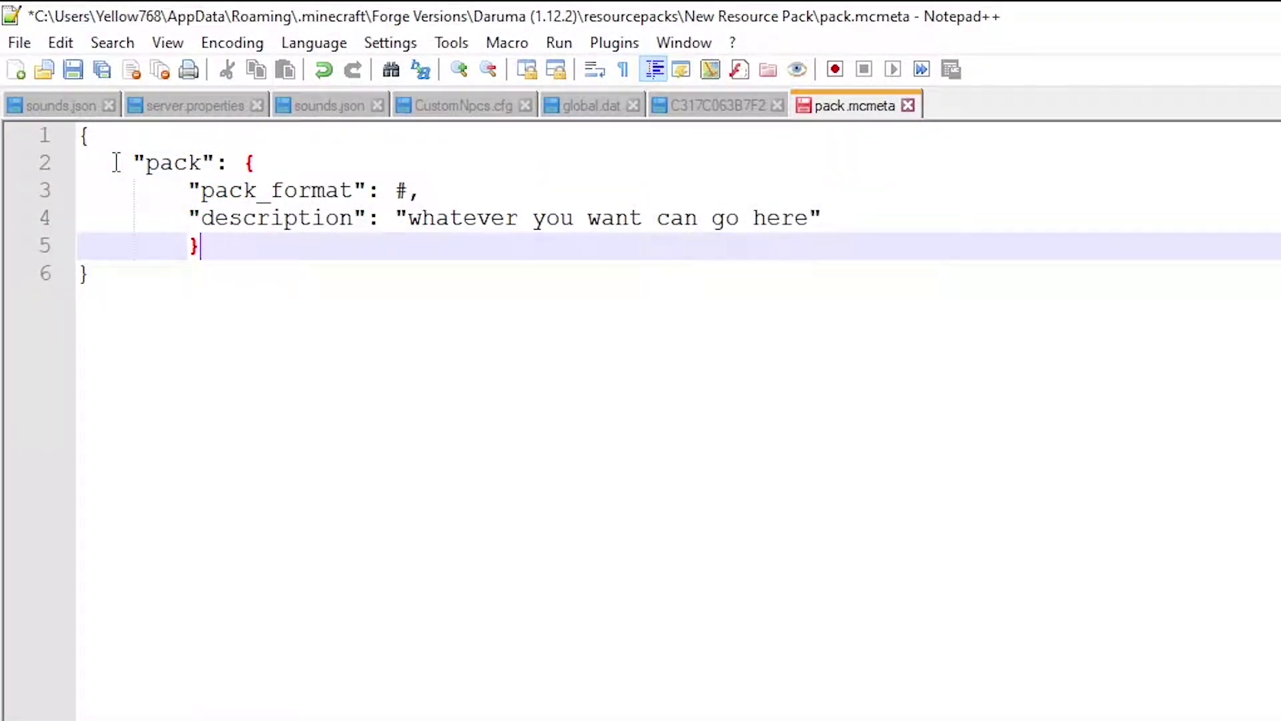
pyautogui.press('Up')
pyautogui.press('Down')
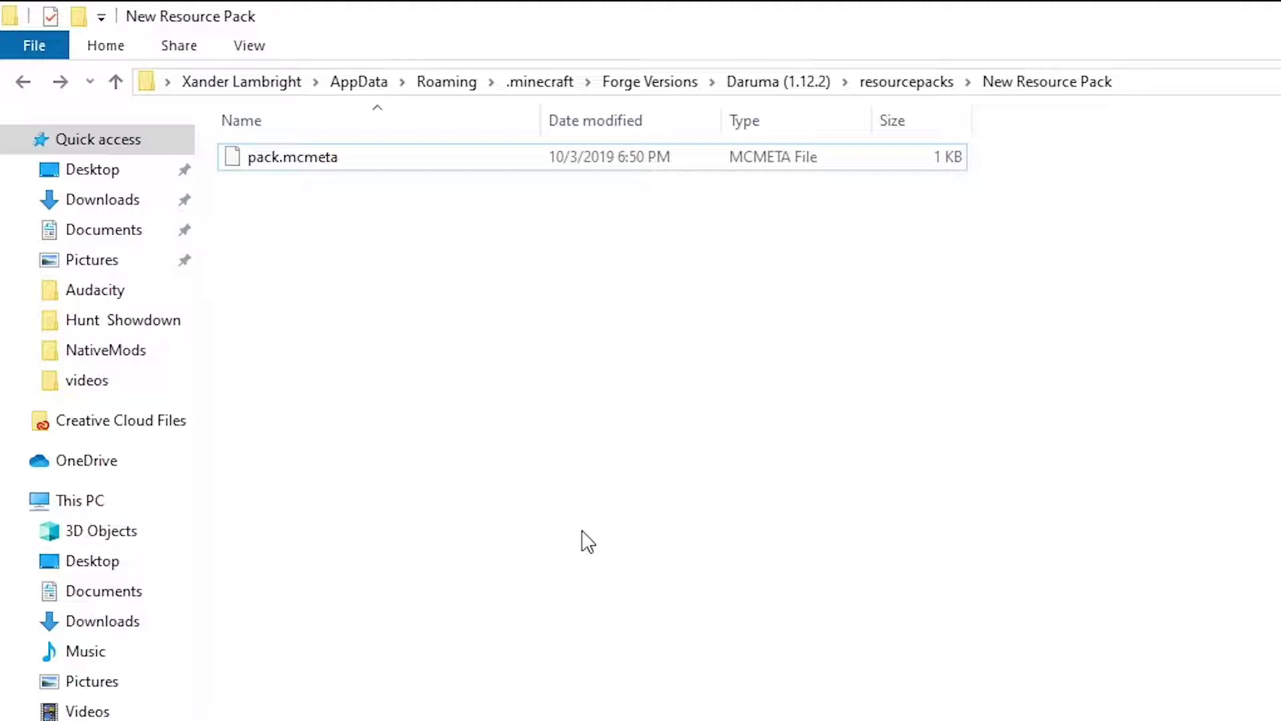
# - Create an assets folder inside New Resource Pack
pyautogui.rightClick(582, 532)
pyautogui.hotkey('ctrl', 'shift', 'n')
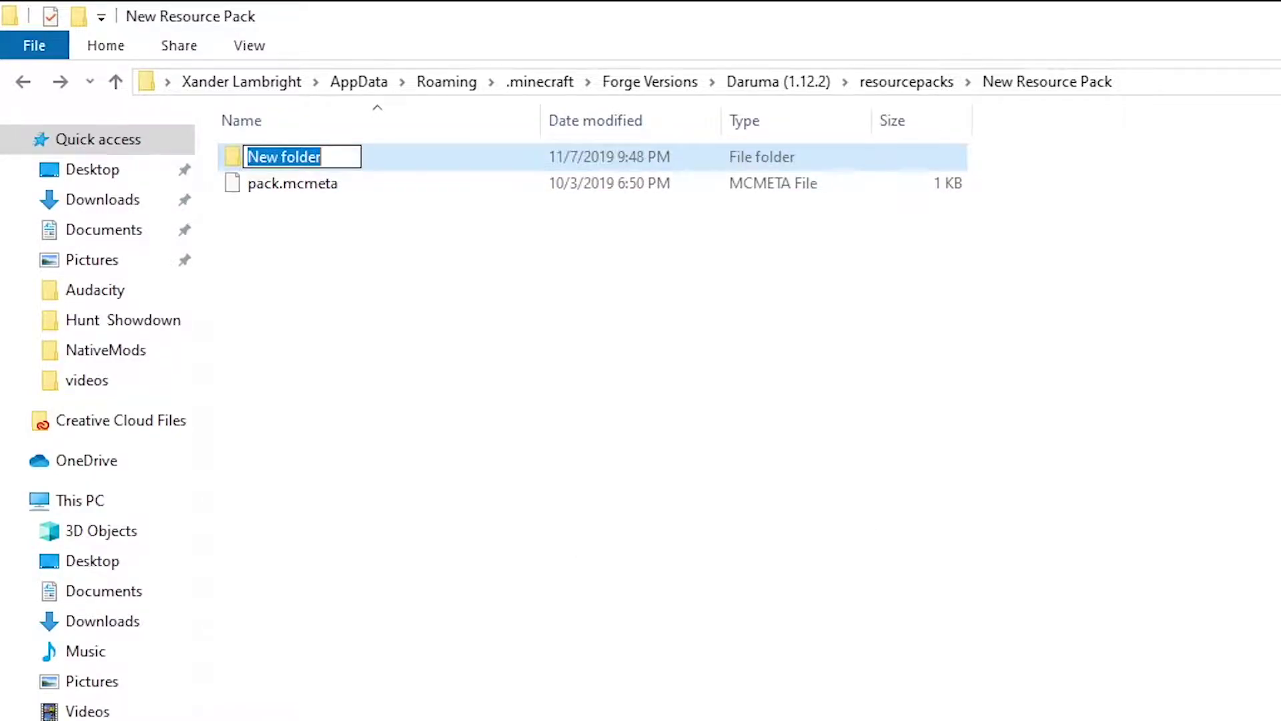
pyautogui.write('assets')
pyautogui.press('Return')
# - Inside assets, create a folder named cnpc
pyautogui.doubleClick(264, 164)
pyautogui.rightClick(303, 367)
pyautogui.moveTo(387, 673)
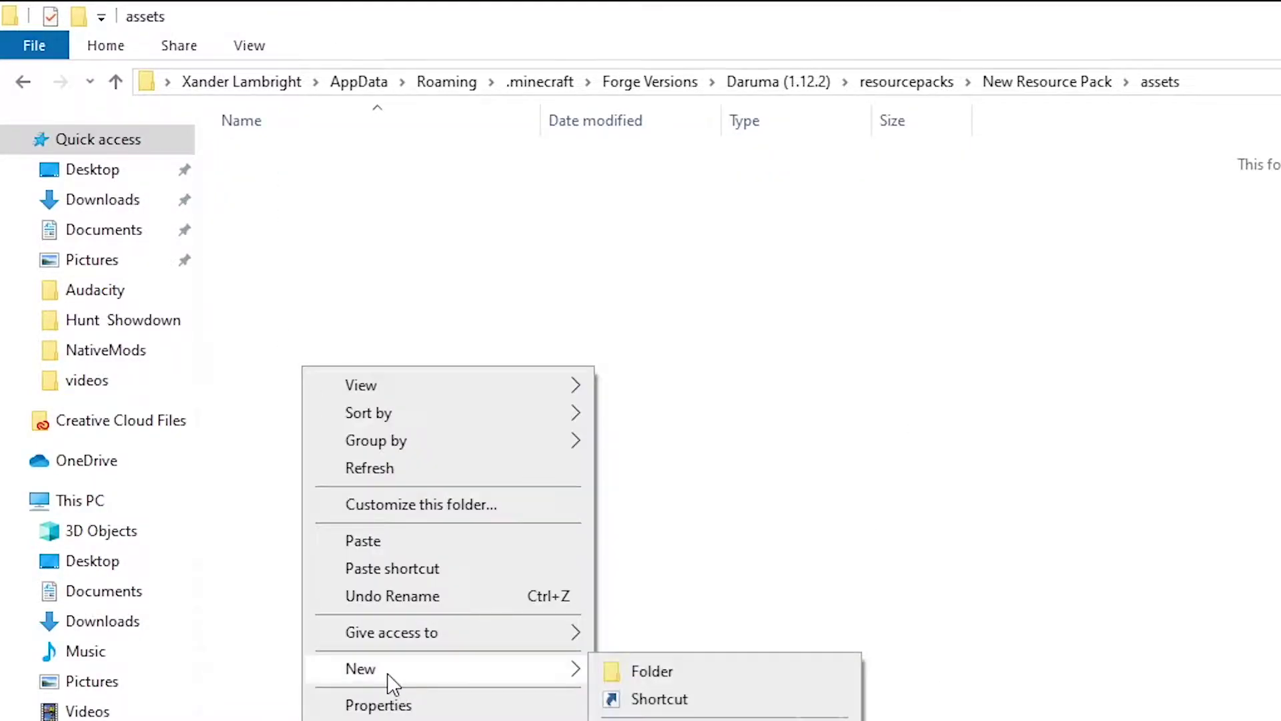
pyautogui.click(621, 671)
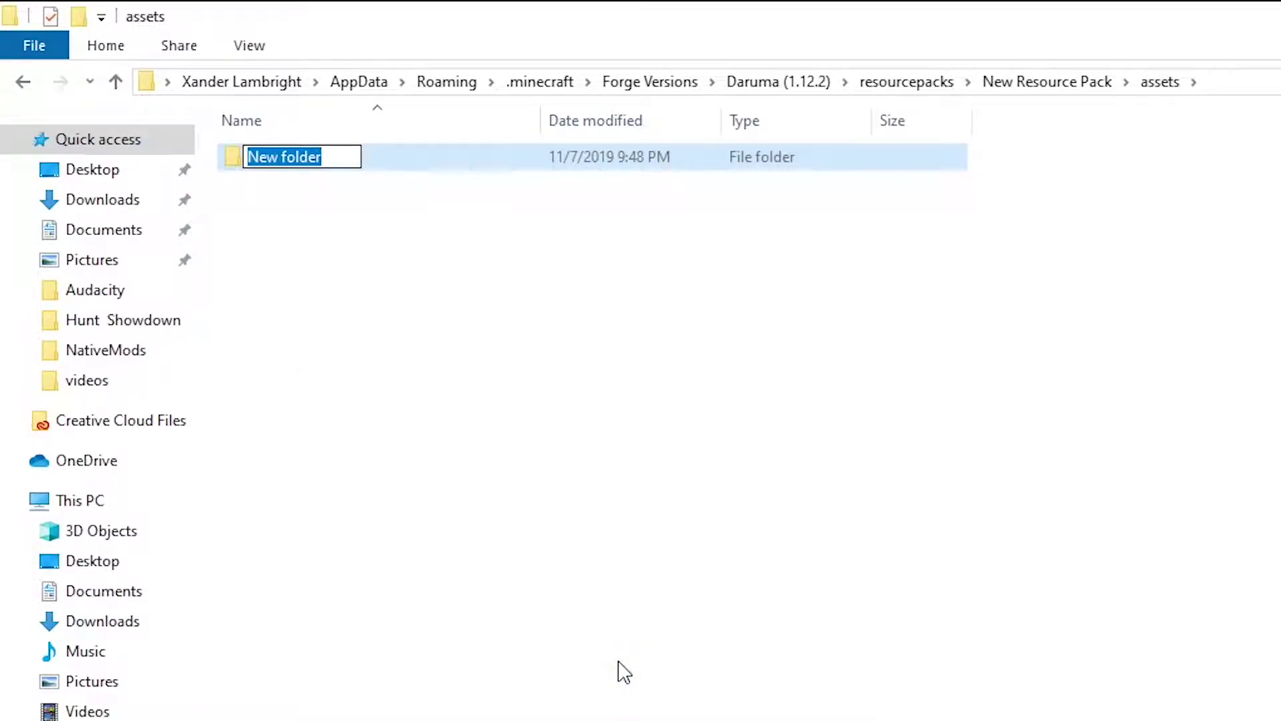
pyautogui.write('minecraf')
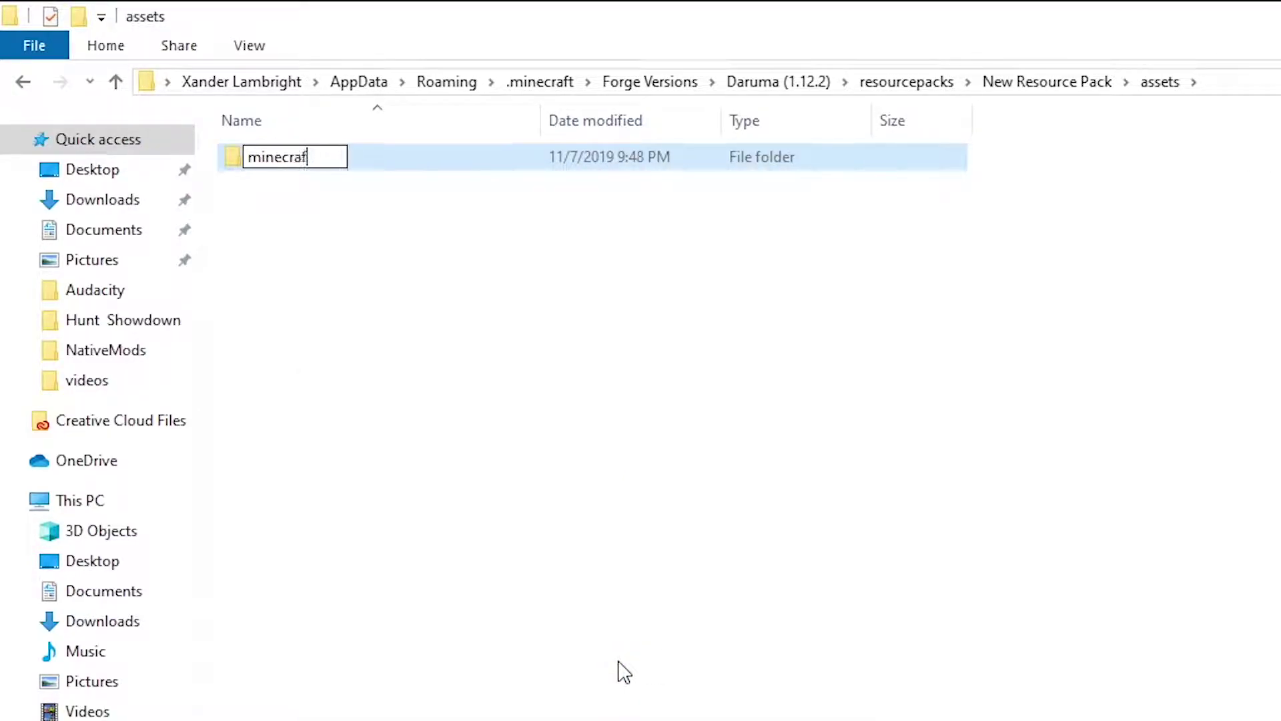
pyautogui.press('BackSpace')
pyautogui.press('BackSpace')
pyautogui.press('BackSpace')
pyautogui.press('BackSpace')
pyautogui.press('BackSpace')
pyautogui.press('BackSpace')
pyautogui.press('BackSpace')
pyautogui.press('BackSpace')
pyautogui.write('cus')
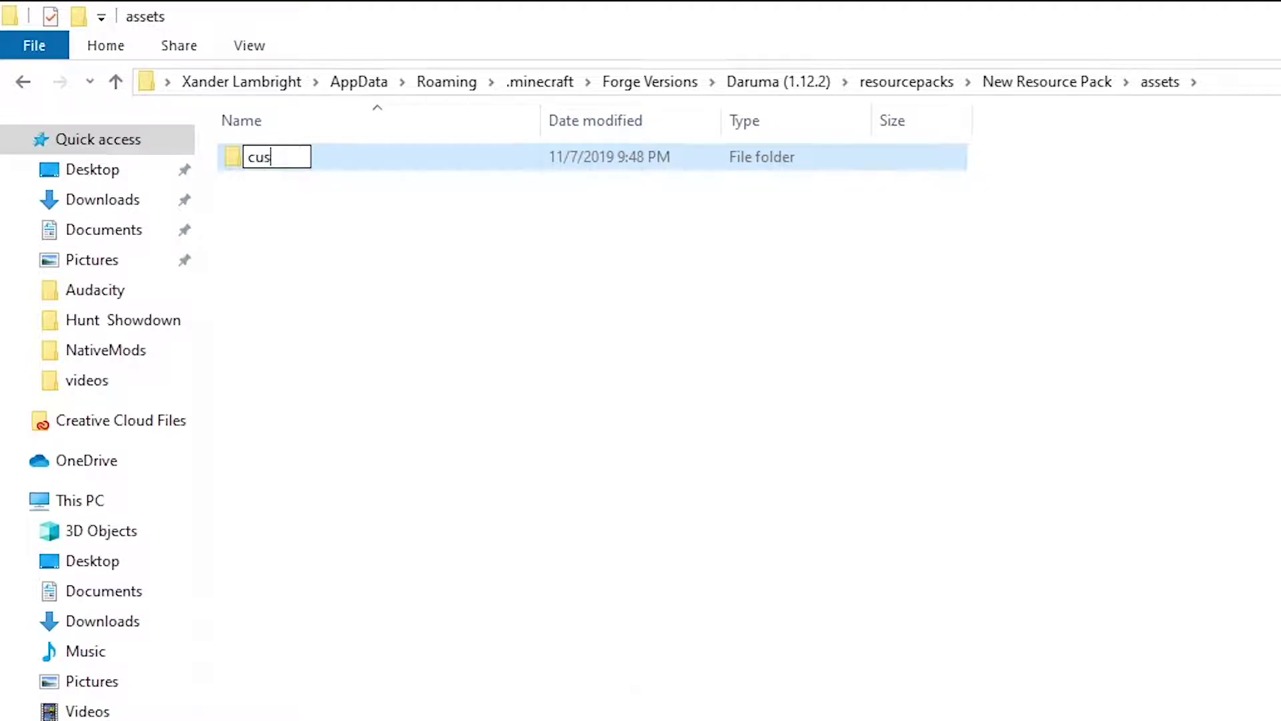
pyautogui.write('tomnpcs')
pyautogui.press('BackSpace')
pyautogui.hotkey('ctrl', 'a')
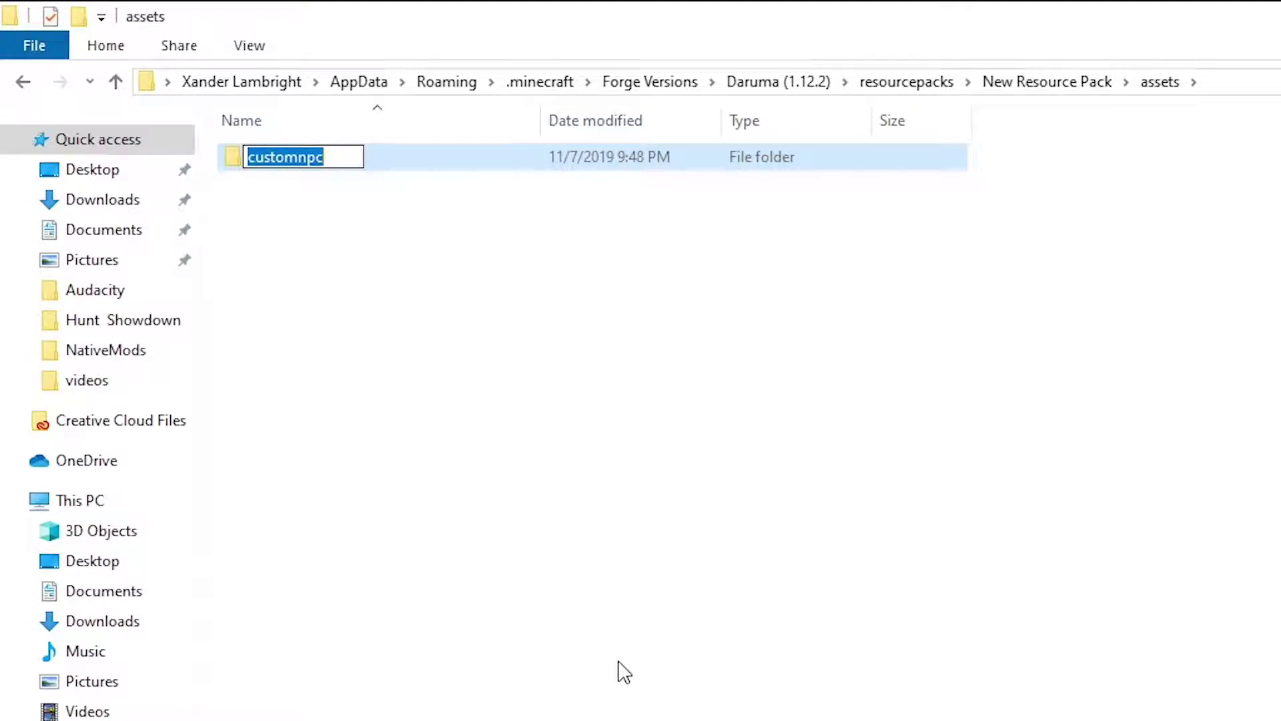
pyautogui.write('cnpc')
pyautogui.press('Return')
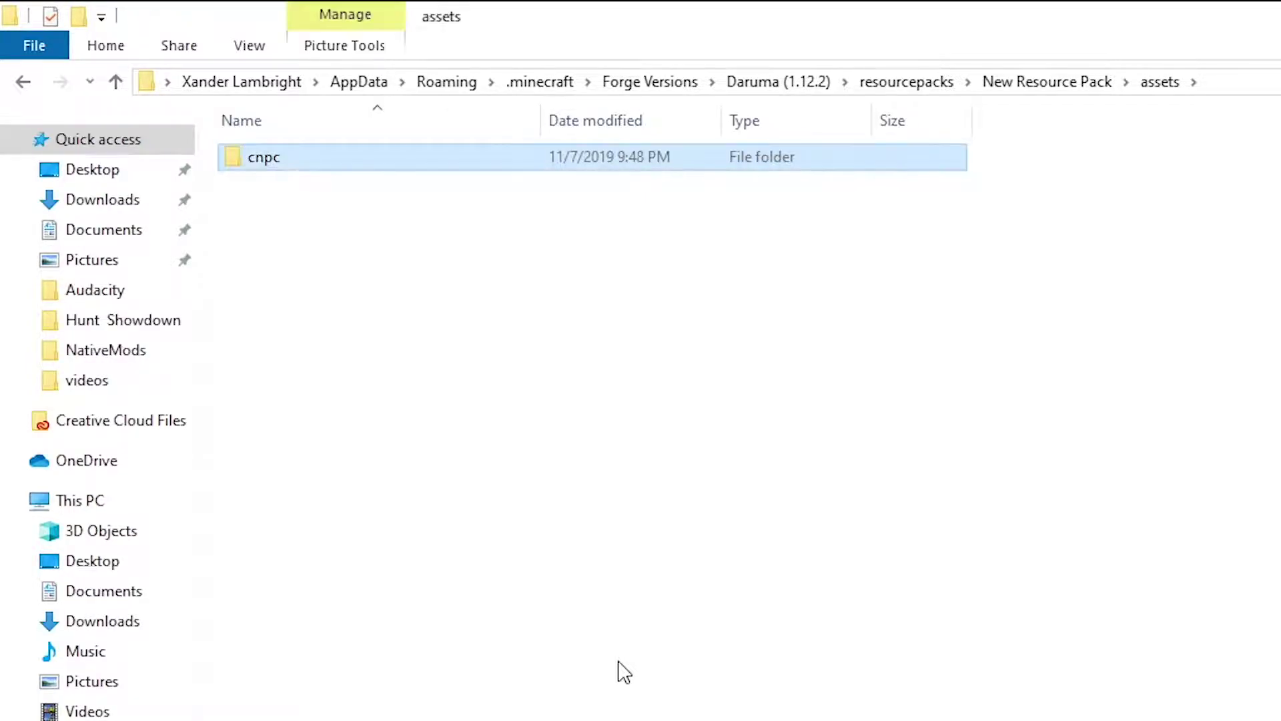
# - Create a textures folder inside cnpc and paste the texture image into it
pyautogui.doubleClick(299, 172)
pyautogui.rightClick(387, 363)
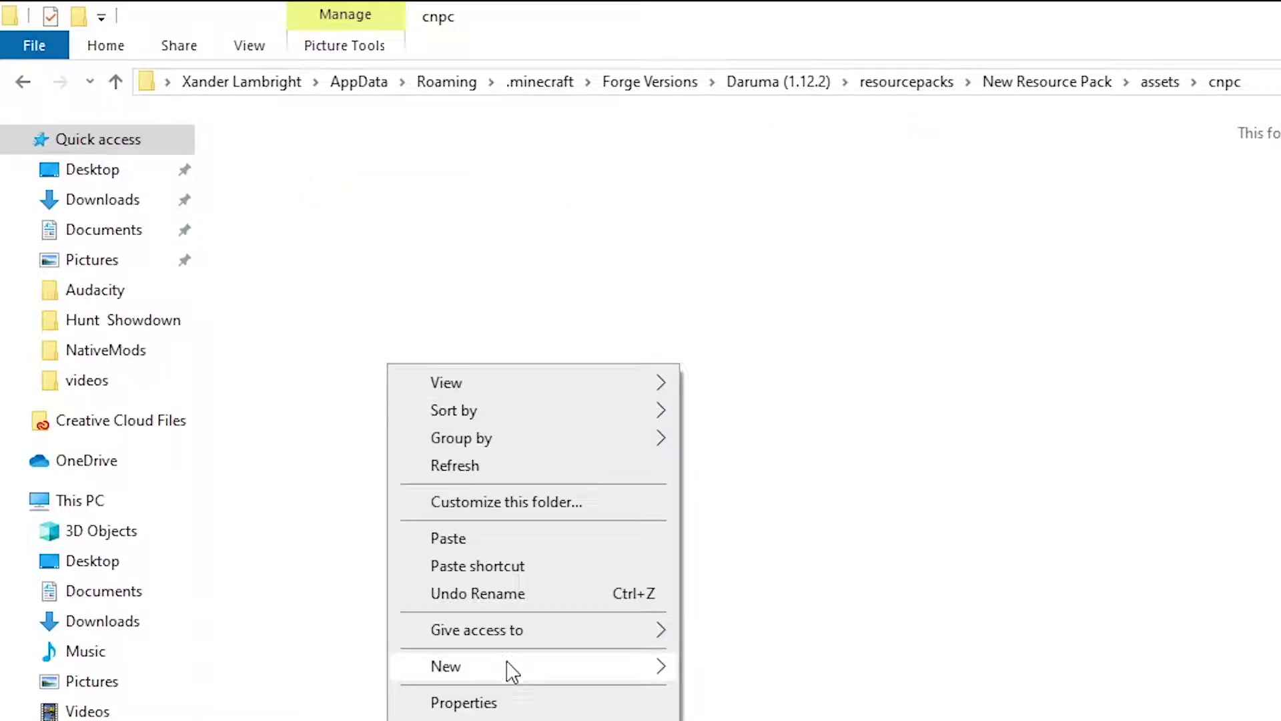
pyautogui.moveTo(509, 670)
pyautogui.click(779, 682)
pyautogui.write('textures')
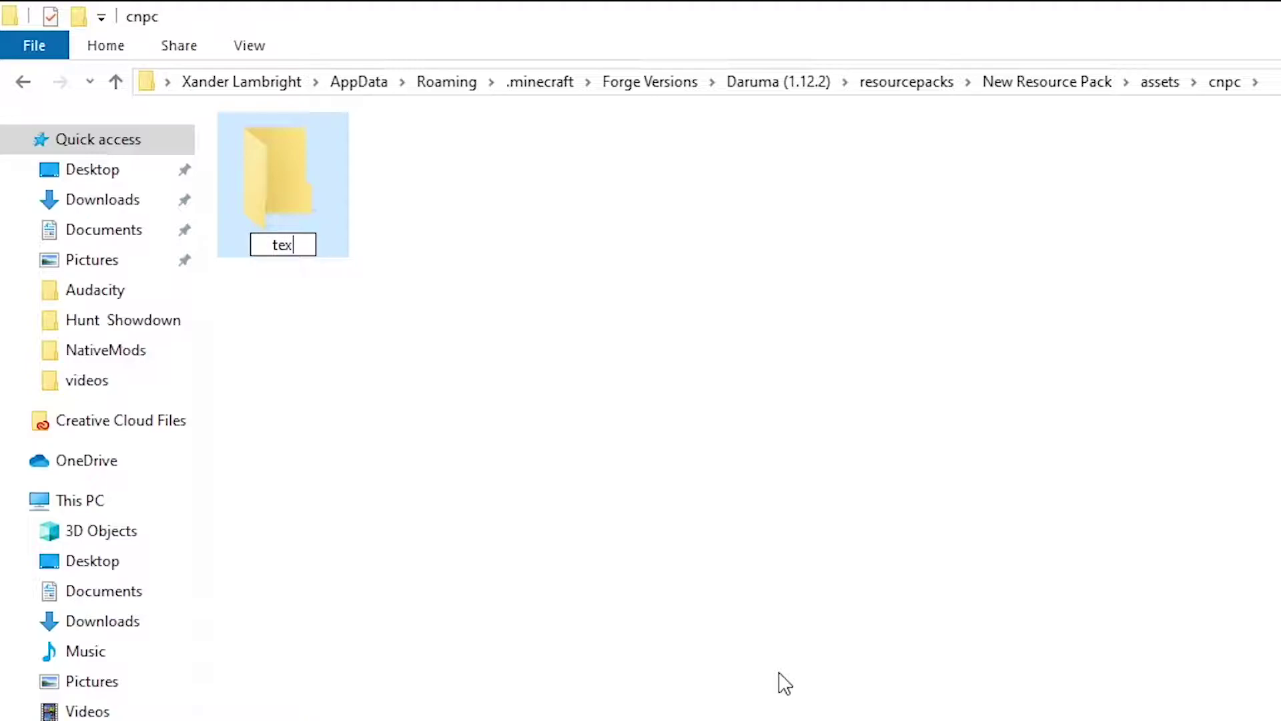
pyautogui.press('Return')
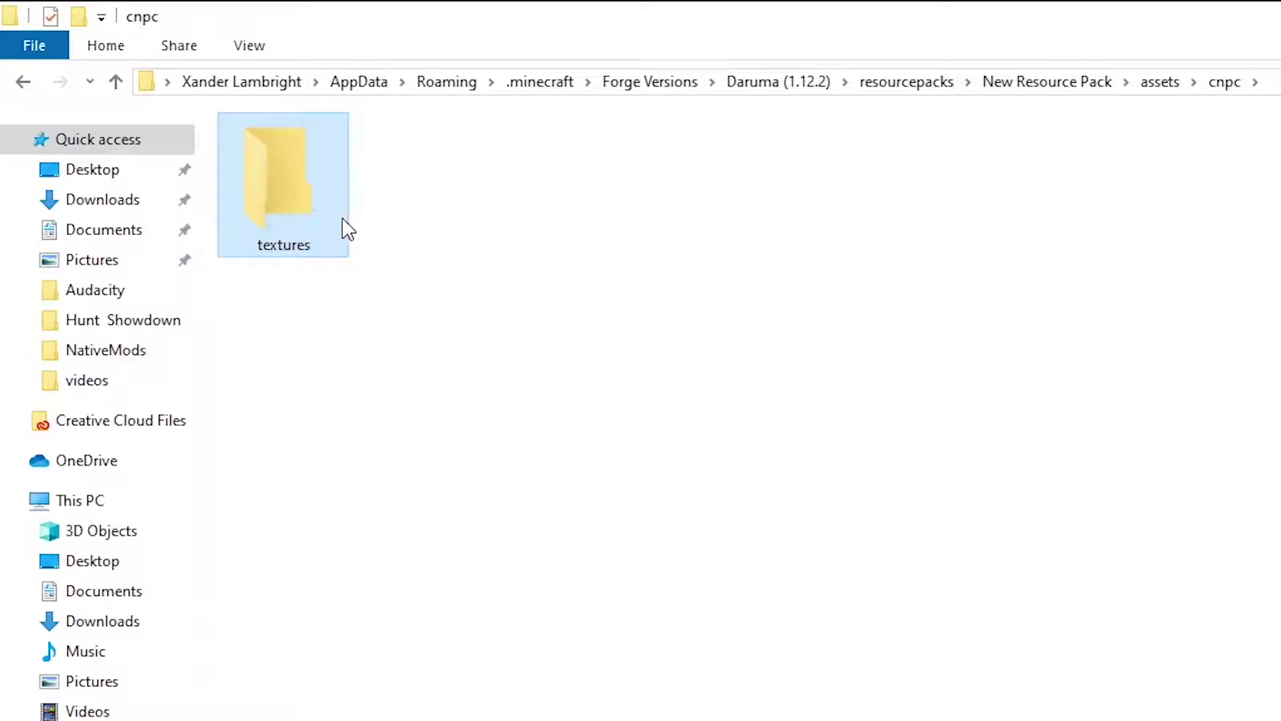
pyautogui.doubleClick(278, 203)
pyautogui.hotkey('ctrl', 'v')
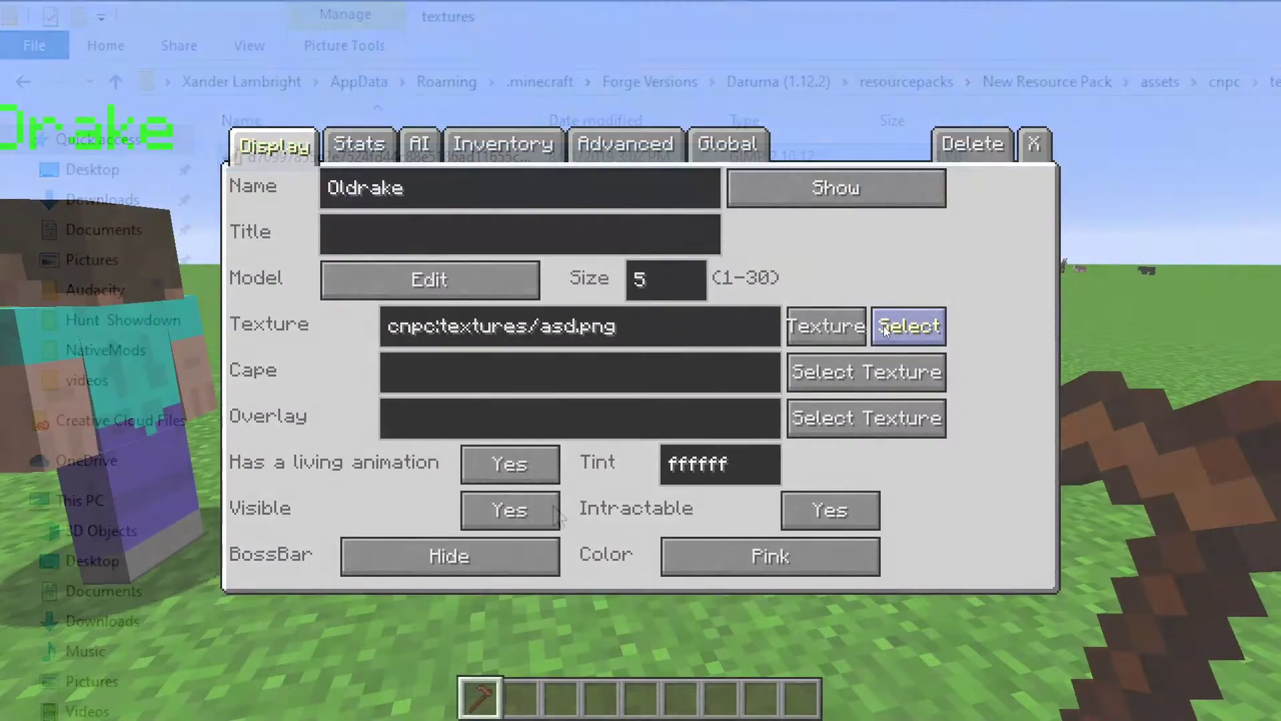
# - Pick cnpc/textures/asd.png as the NPC's texture and close the NPC editor
pyautogui.click(884, 326)
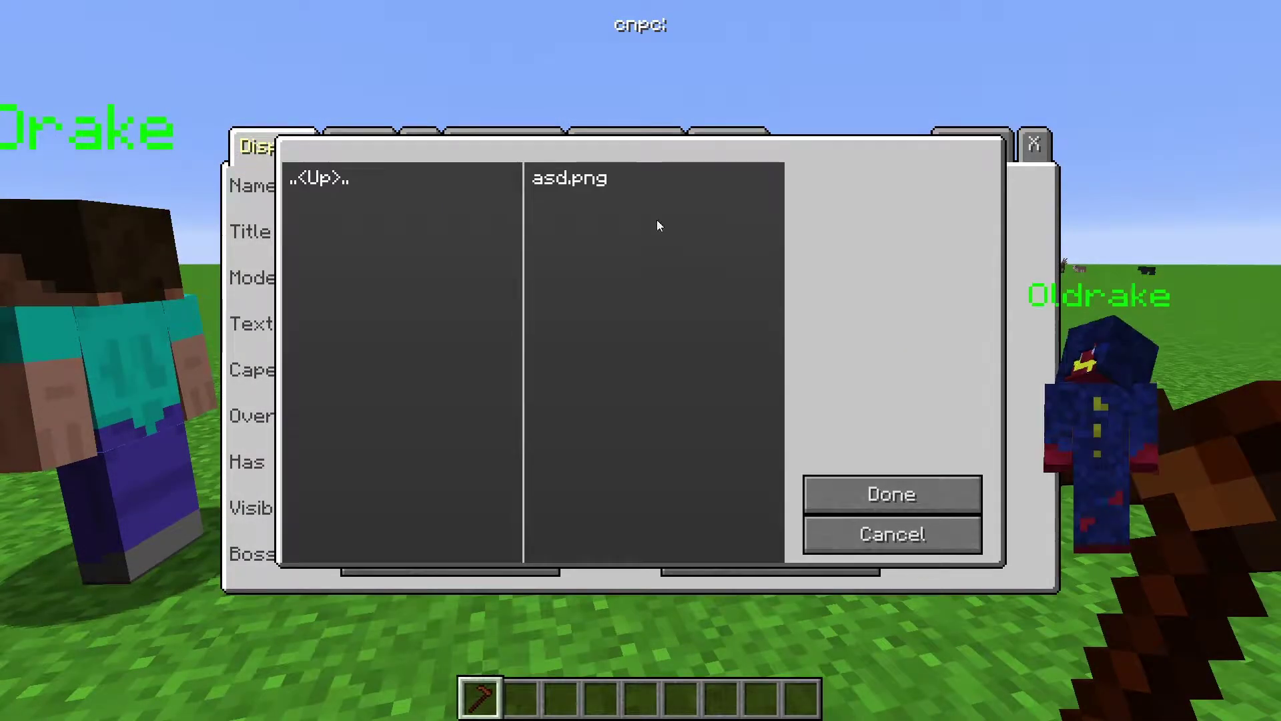
pyautogui.click(365, 175)
pyautogui.doubleClick(334, 206)
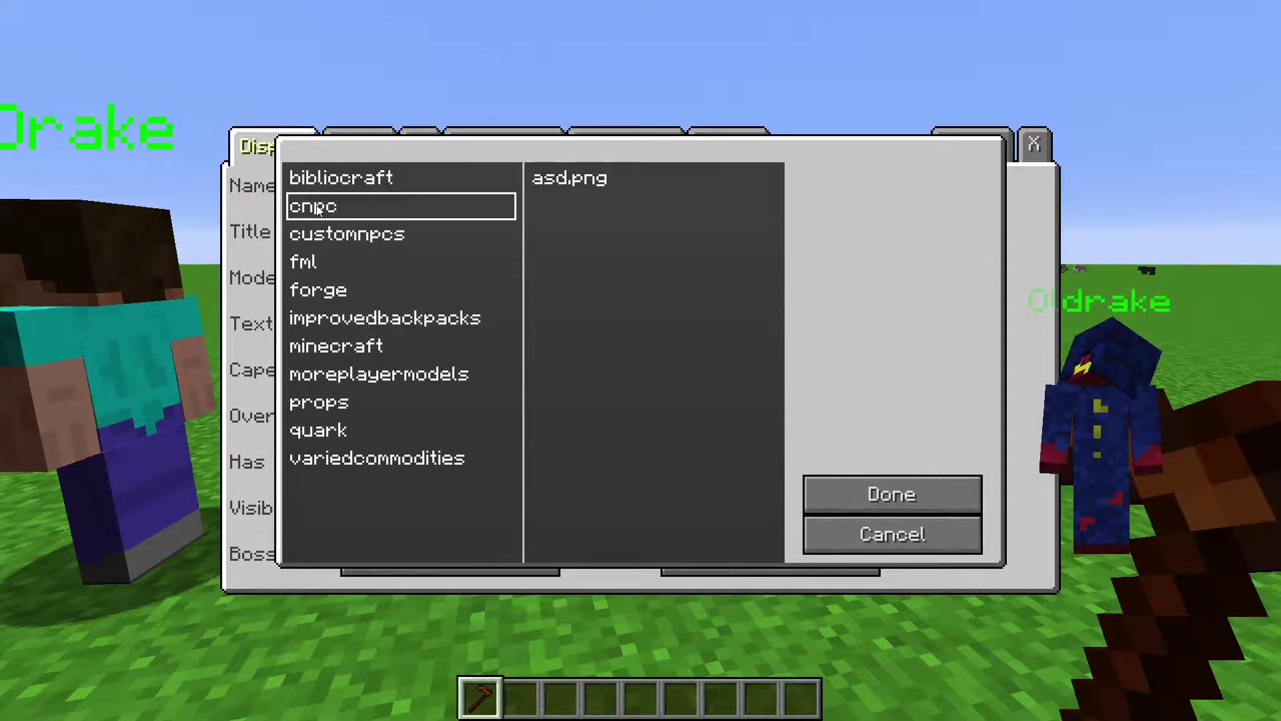
pyautogui.doubleClick(558, 179)
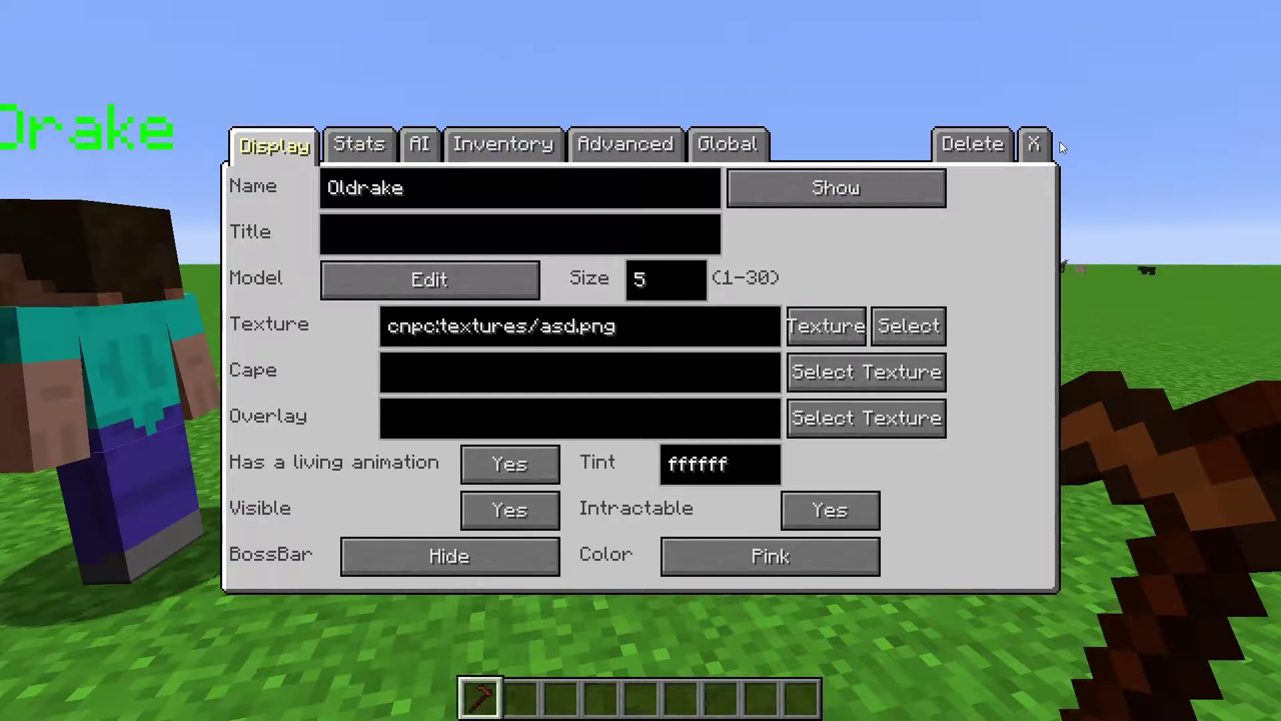
pyautogui.click(1035, 142)
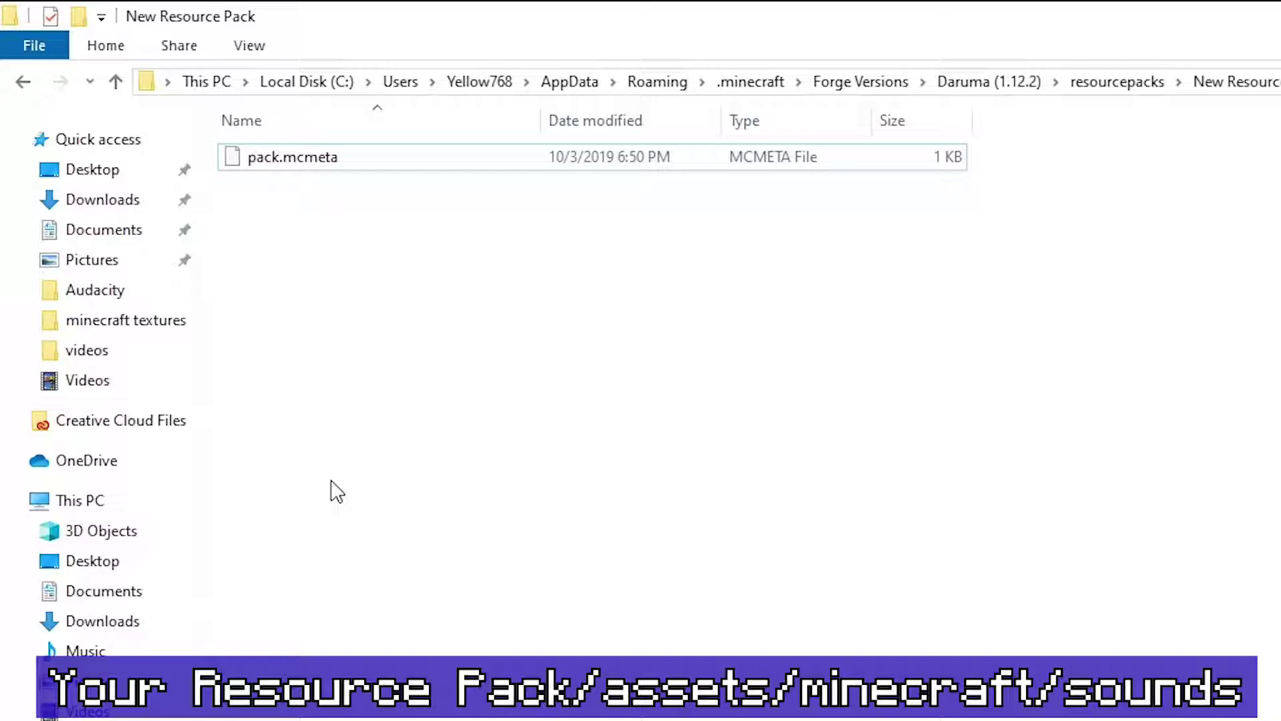
# - Create a minecraft folder in assets with a sounds folder inside it
pyautogui.rightClick(332, 482)
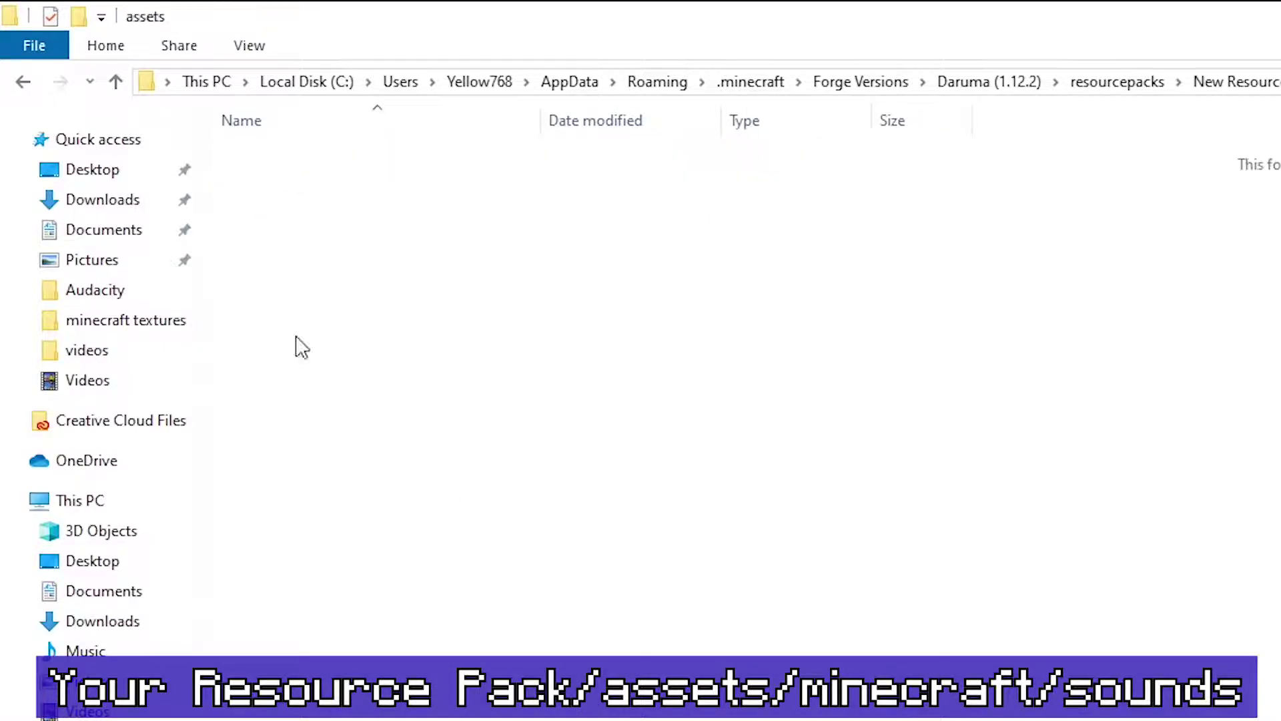
pyautogui.rightClick(318, 476)
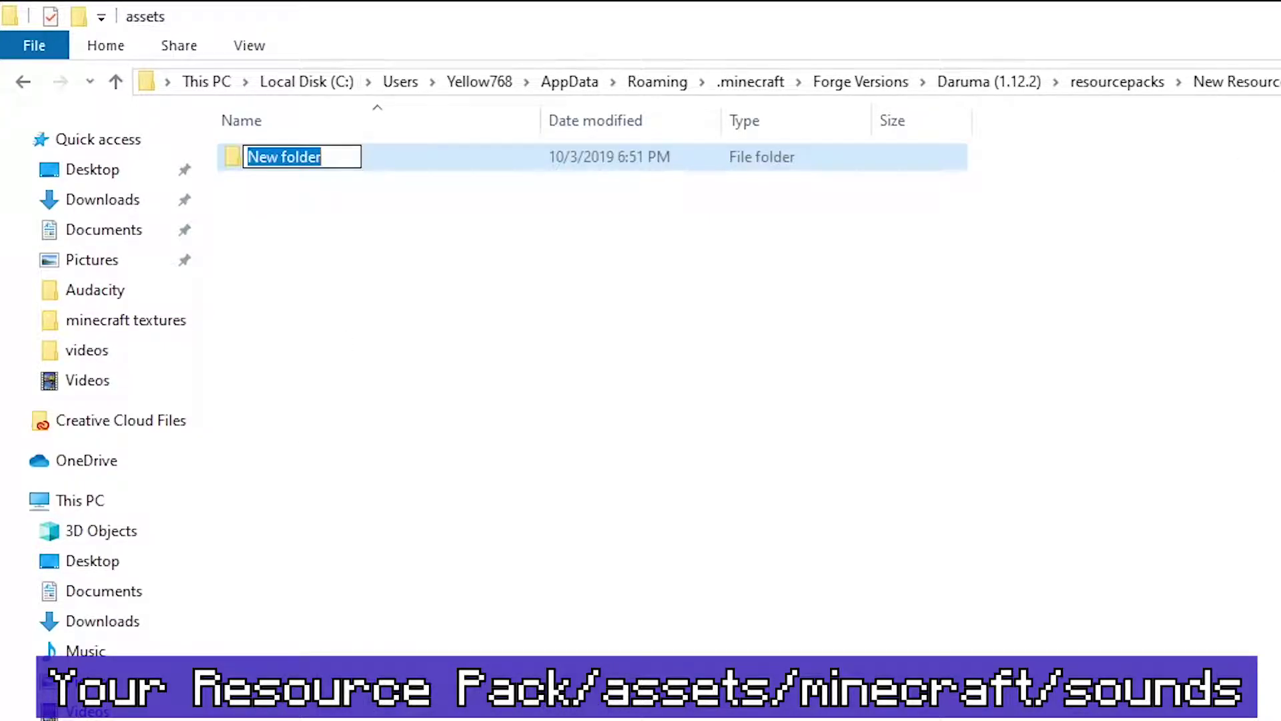
pyautogui.write('minecraft')
pyautogui.press('Return')
pyautogui.doubleClick(267, 157)
pyautogui.rightClick(453, 446)
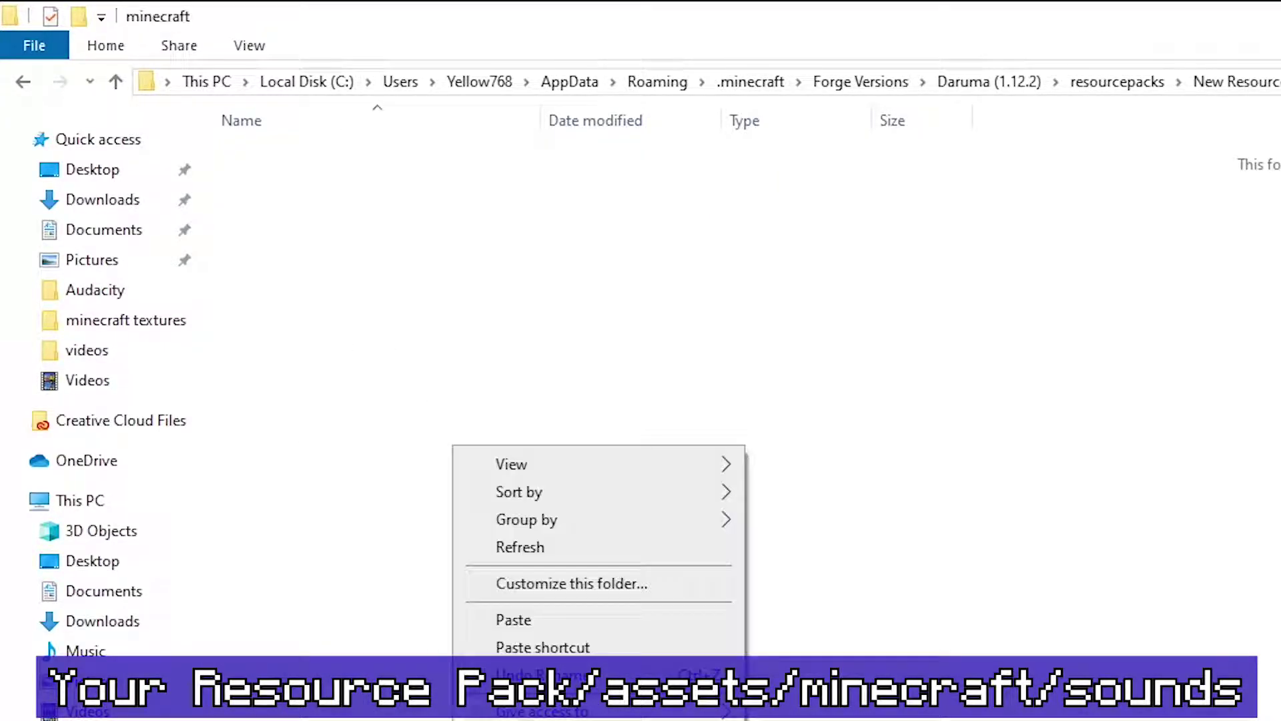
pyautogui.hotkey('ctrl', 'shift', 'n')
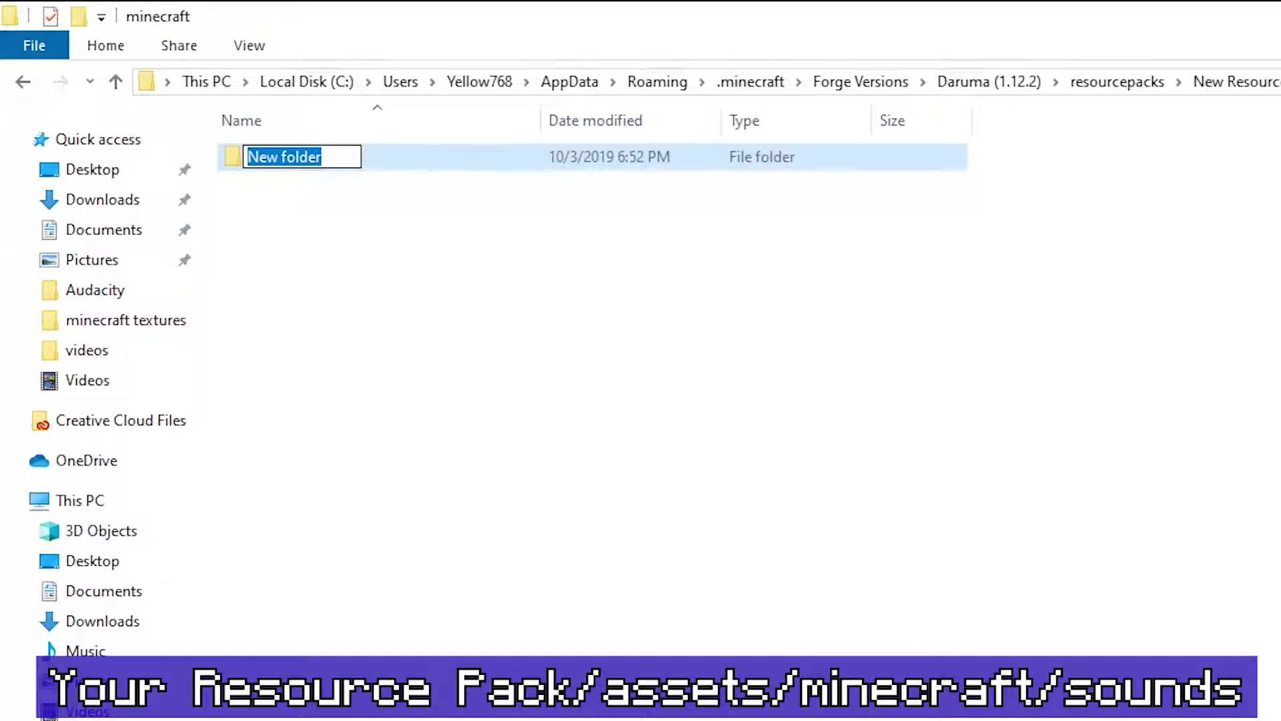
pyautogui.write('sound')
pyautogui.write('s')
pyautogui.press('Return')
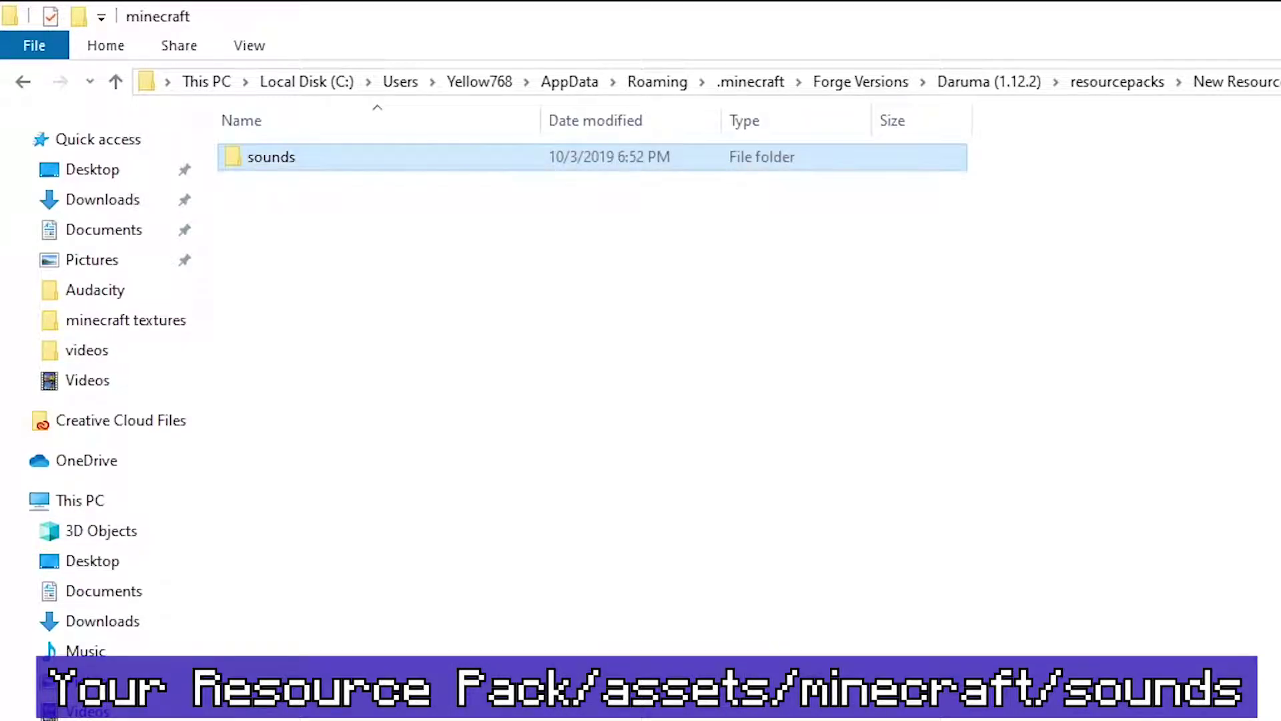
# - Paste the five drenorattack OGG files into sounds and move them into a new adv subfolder
pyautogui.doubleClick(294, 165)
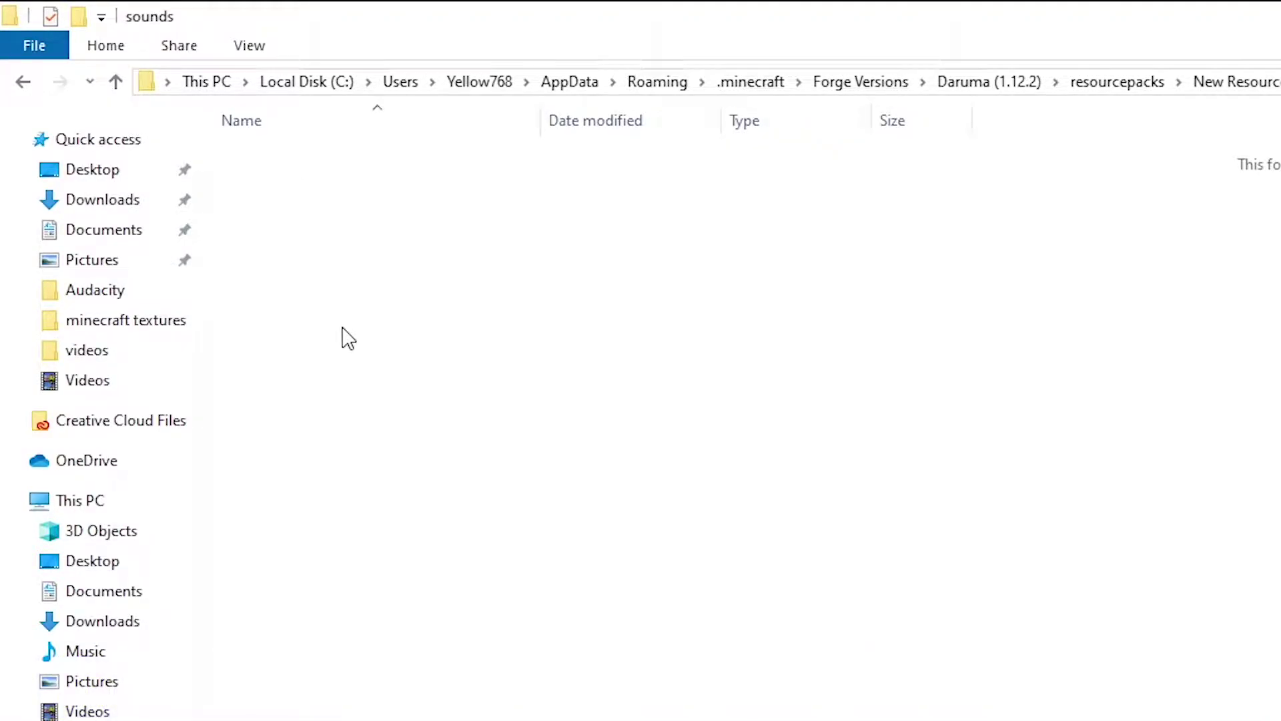
pyautogui.hotkey('ctrl', 'v')
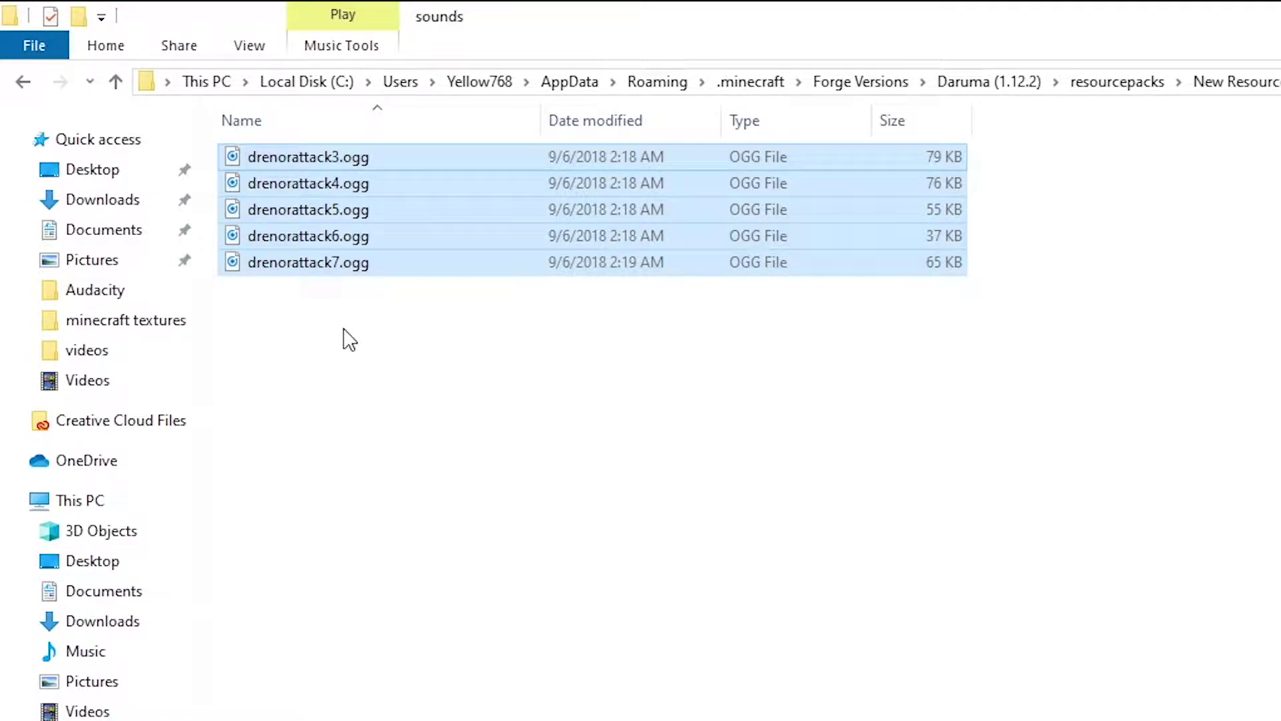
pyautogui.rightClick(360, 404)
pyautogui.moveTo(465, 707)
pyautogui.click(707, 709)
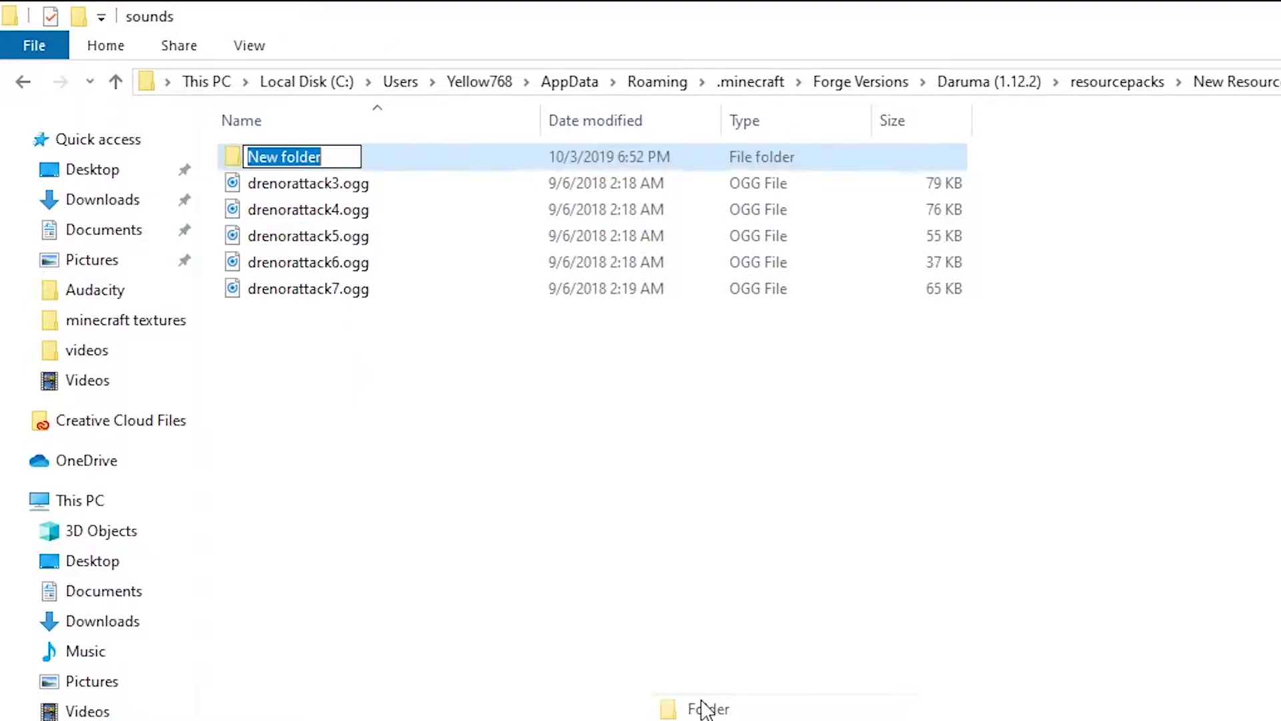
pyautogui.write('adv')
pyautogui.press('Return')
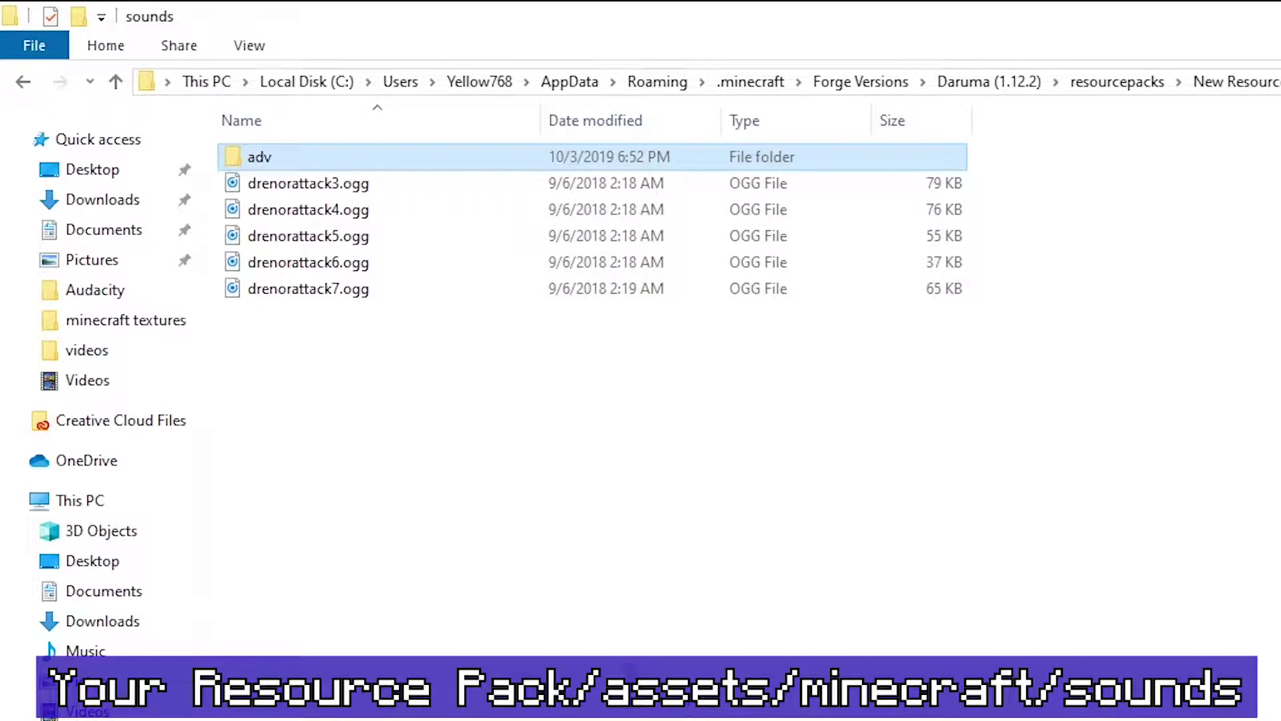
pyautogui.moveTo(394, 498); pyautogui.dragTo(271, 158)
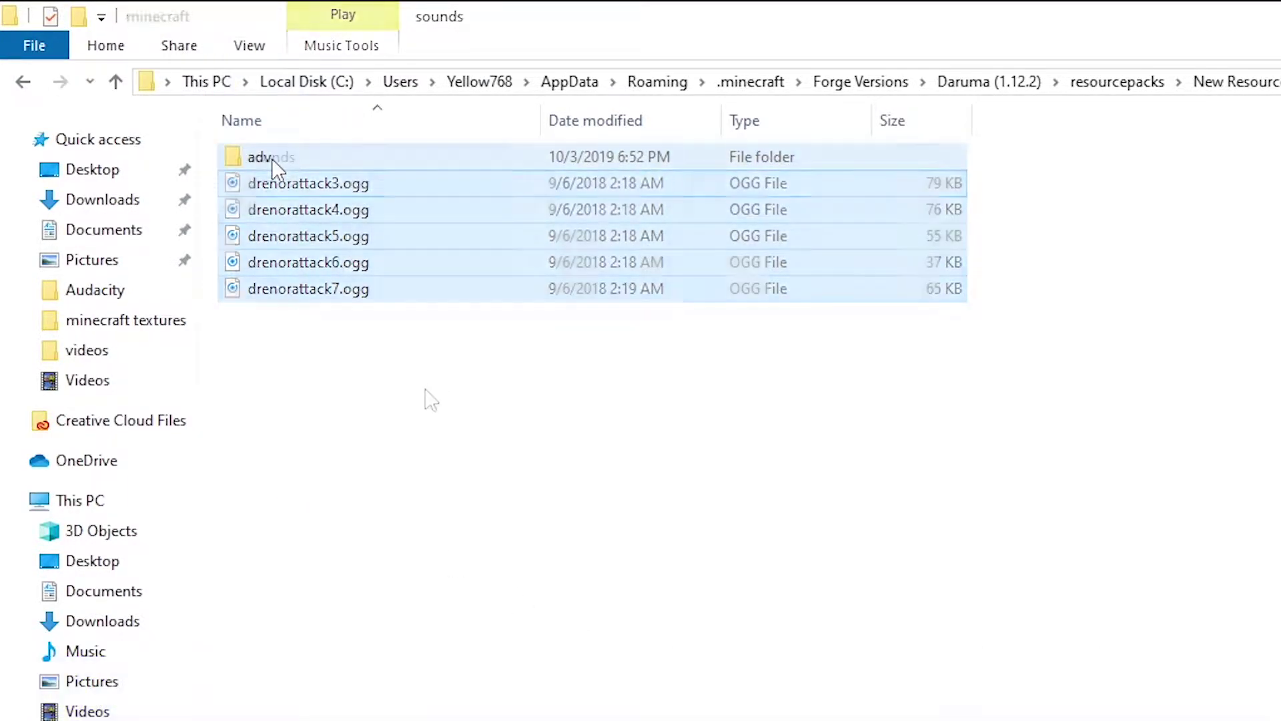
pyautogui.moveTo(271, 158); pyautogui.dragTo(271, 158)
# - Create a text document renamed sounds.json in the minecraft folder and open it
pyautogui.rightClick(424, 389)
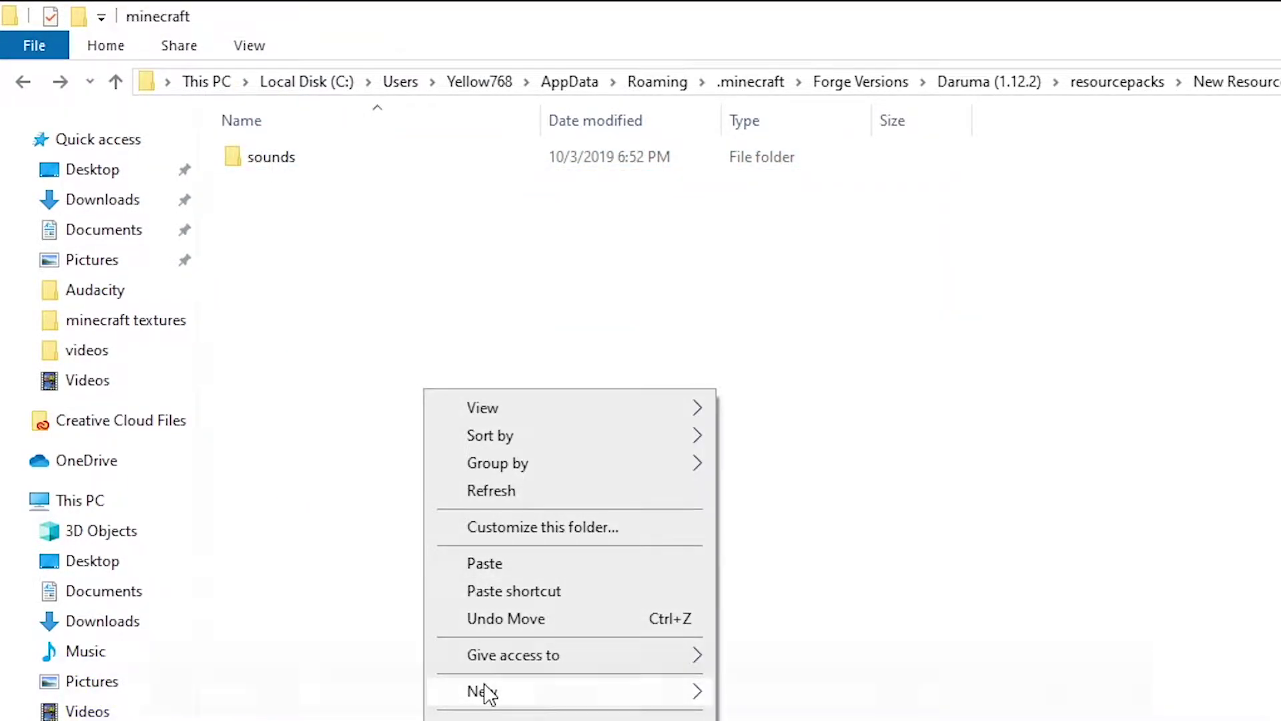
pyautogui.moveTo(486, 692)
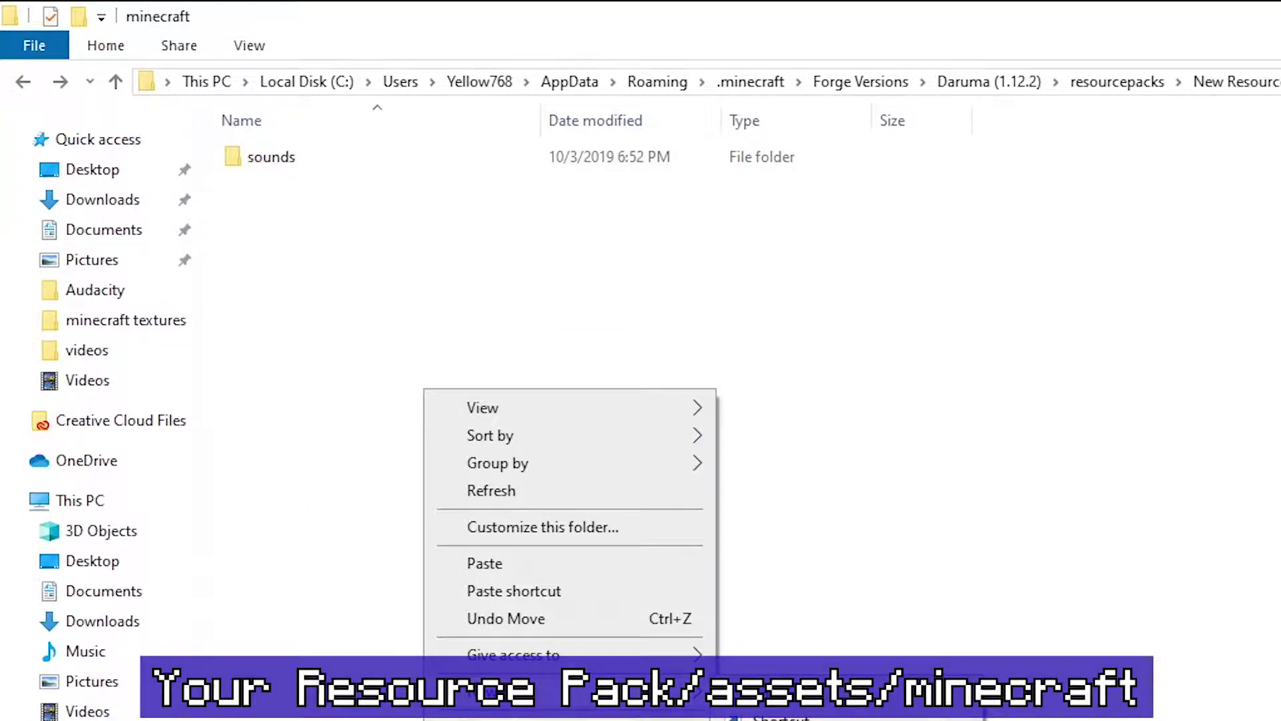
pyautogui.click(774, 719)
pyautogui.write('sounds')
pyautogui.press('End')
pyautogui.press('BackSpace')
pyautogui.press('BackSpace')
pyautogui.press('BackSpace')
pyautogui.write('json')
pyautogui.press('Return')
pyautogui.press('Return')
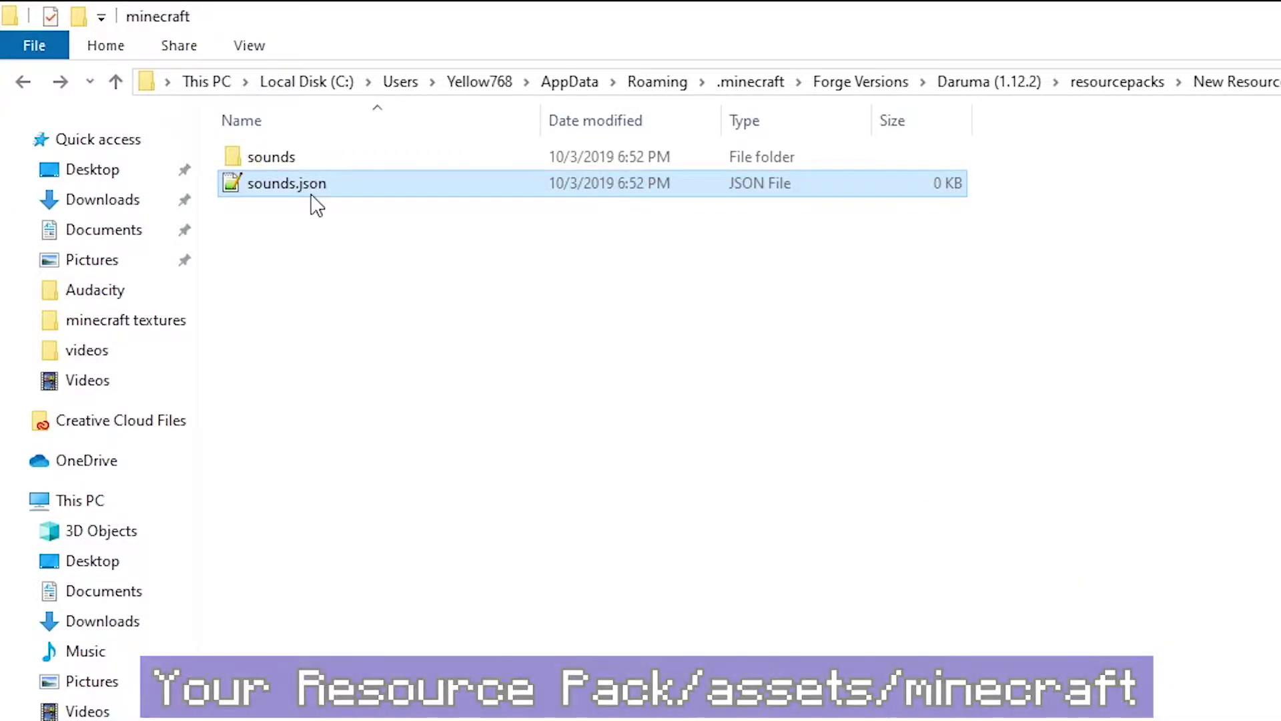
pyautogui.doubleClick(309, 193)
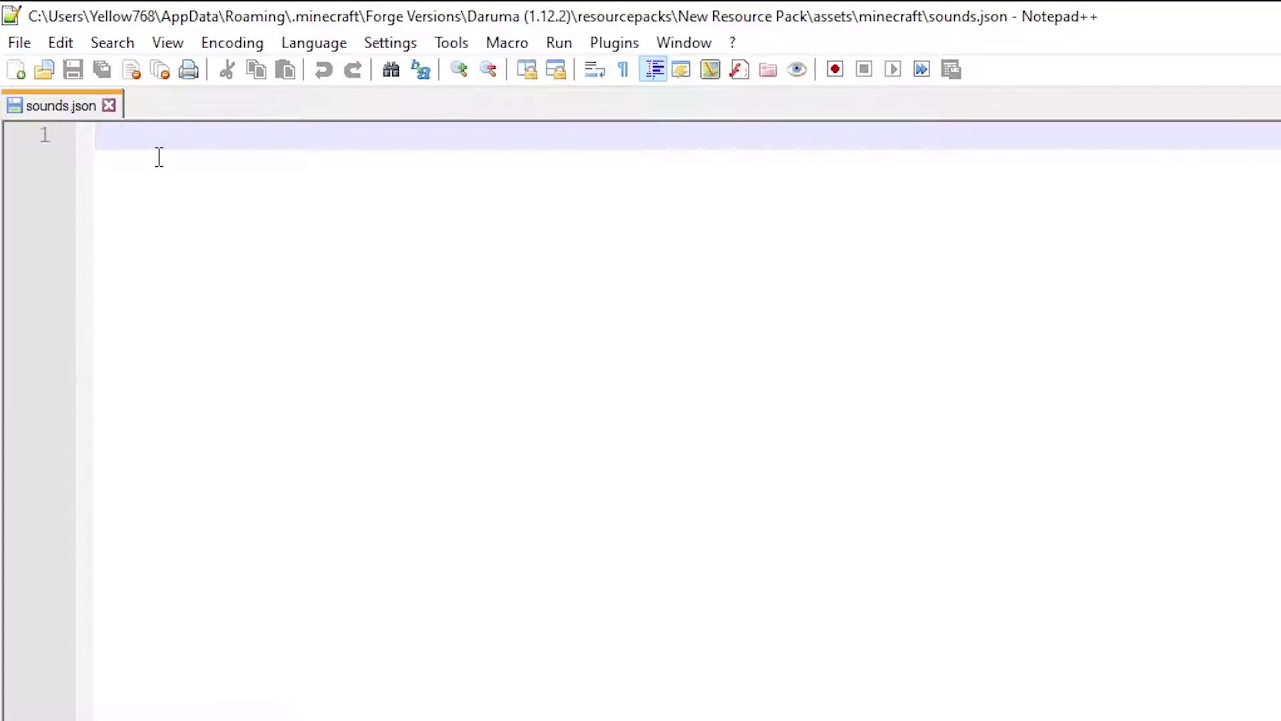
# - Write the outer braces and a "playsoundname": { entry in sounds.json
pyautogui.write('{')
pyautogui.press('Return')
pyautogui.press('Return')
pyautogui.write('}')
pyautogui.press('Up')
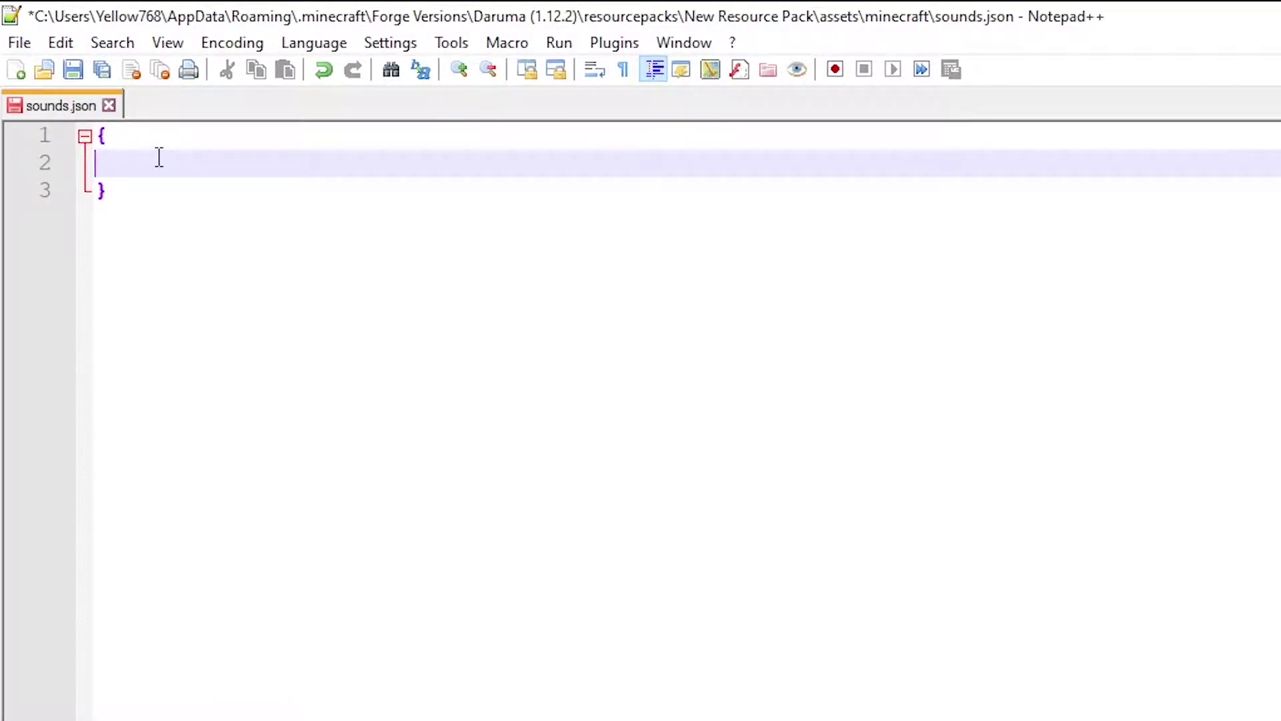
pyautogui.write('""playsou')
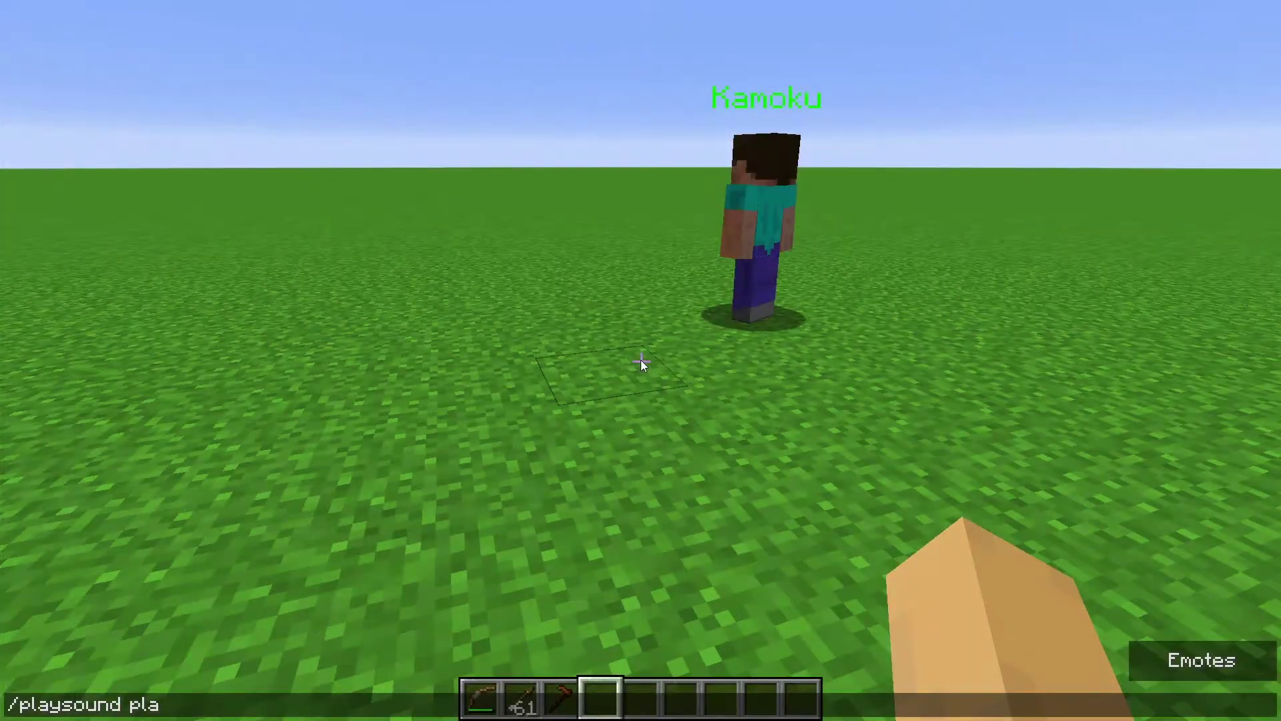
pyautogui.write('ysound')
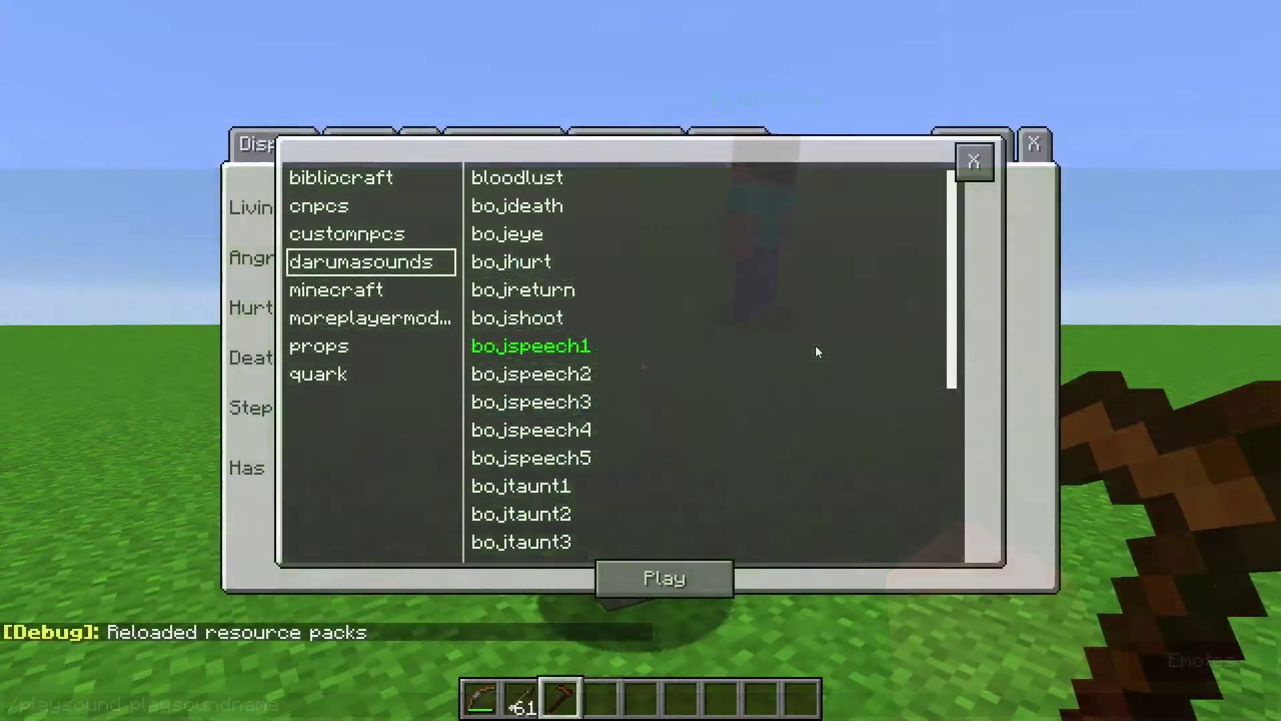
pyautogui.click(375, 206)
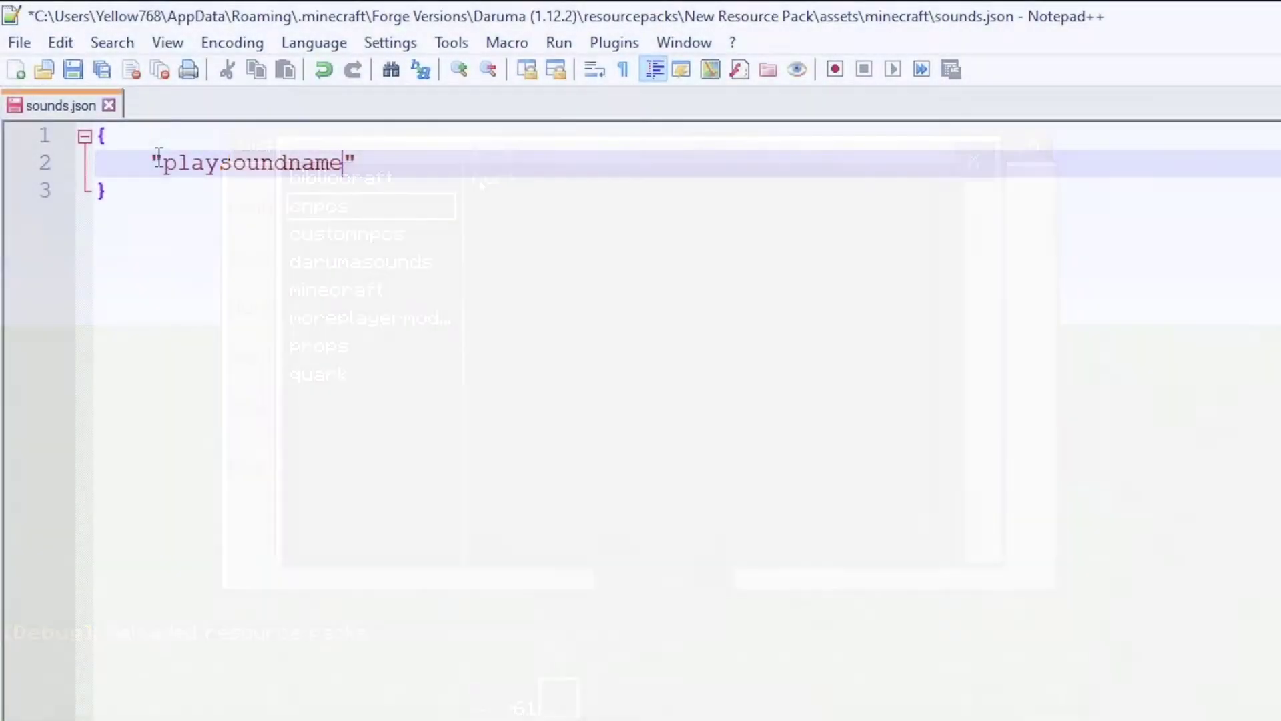
pyautogui.write(': {')
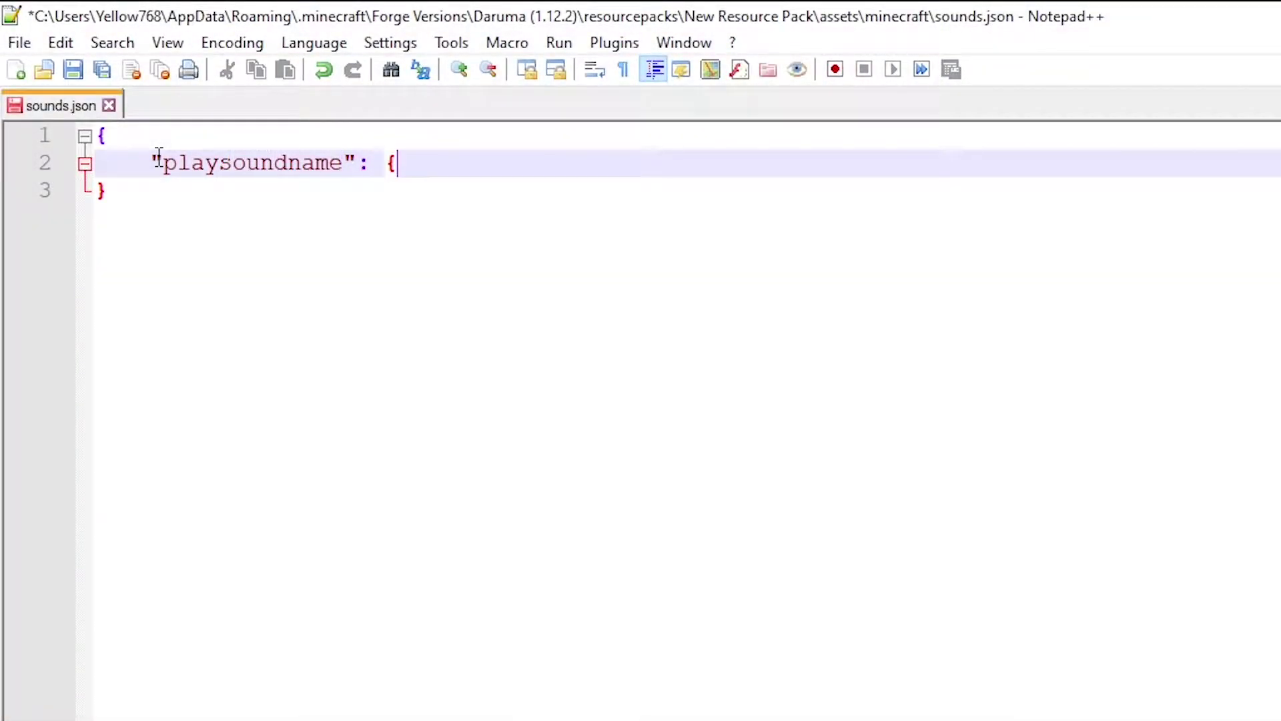
# - Inside playsoundname, add a "sounds" array listing "soundfilename" and close it with ]
pyautogui.press('Return')
pyautogui.press('Return')
pyautogui.write('}')
pyautogui.press('Up')
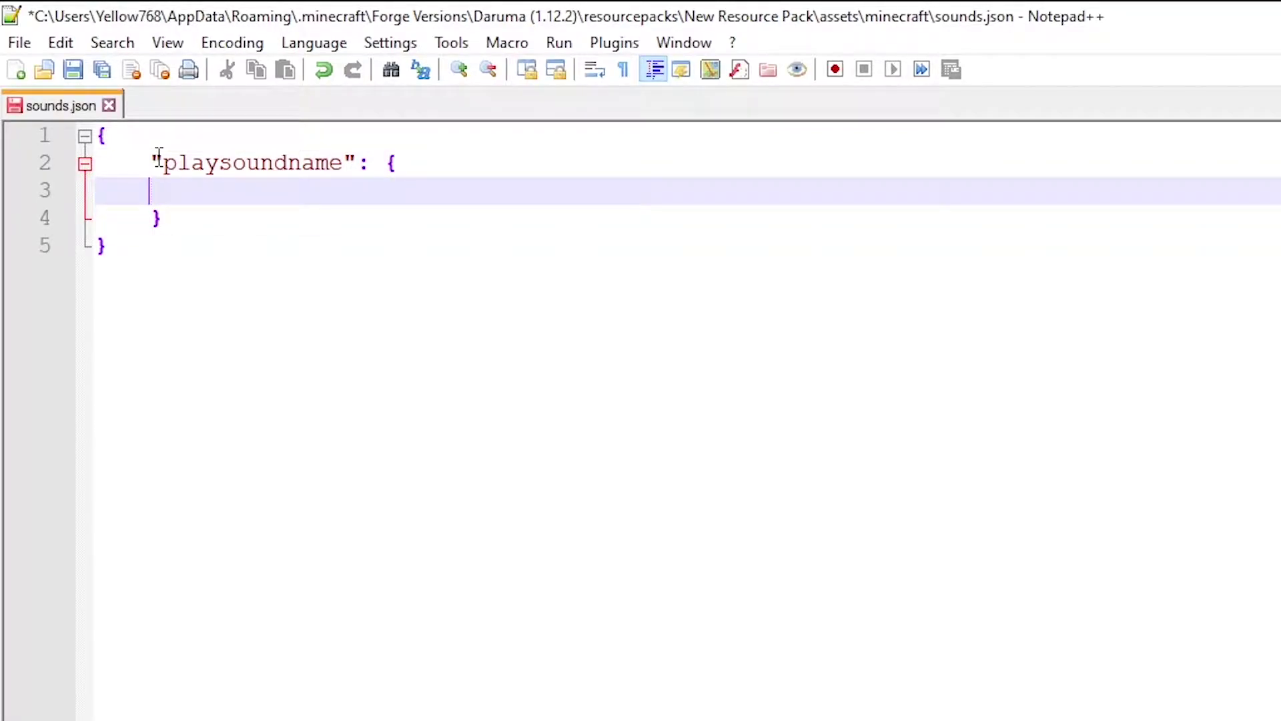
pyautogui.write('"sounds"')
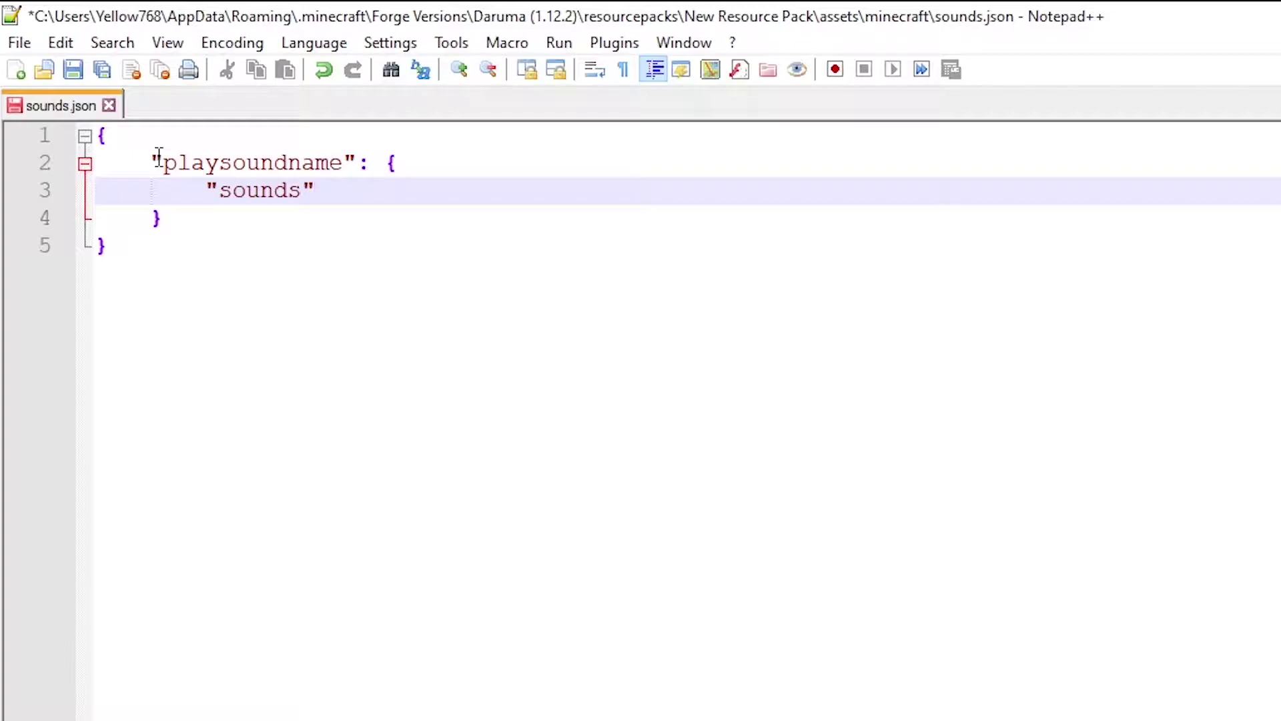
pyautogui.write(': [')
pyautogui.press('Return')
pyautogui.press('Tab')
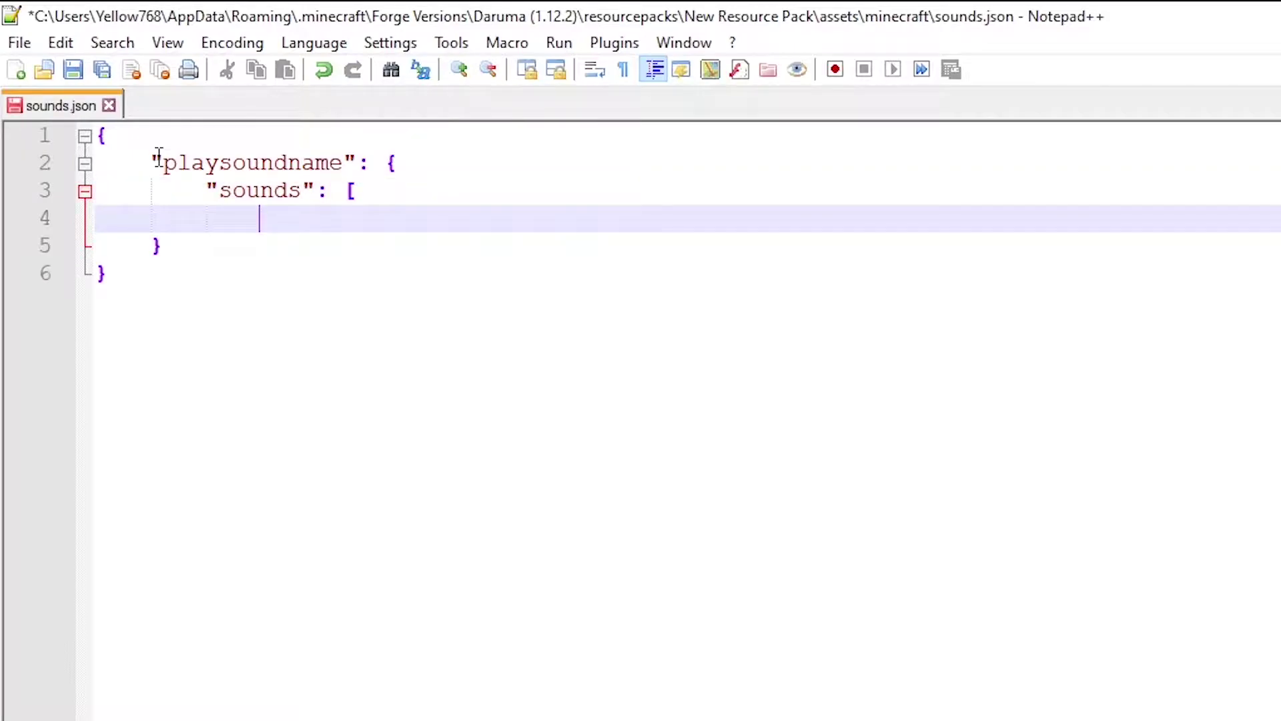
pyautogui.write('""soundfile')
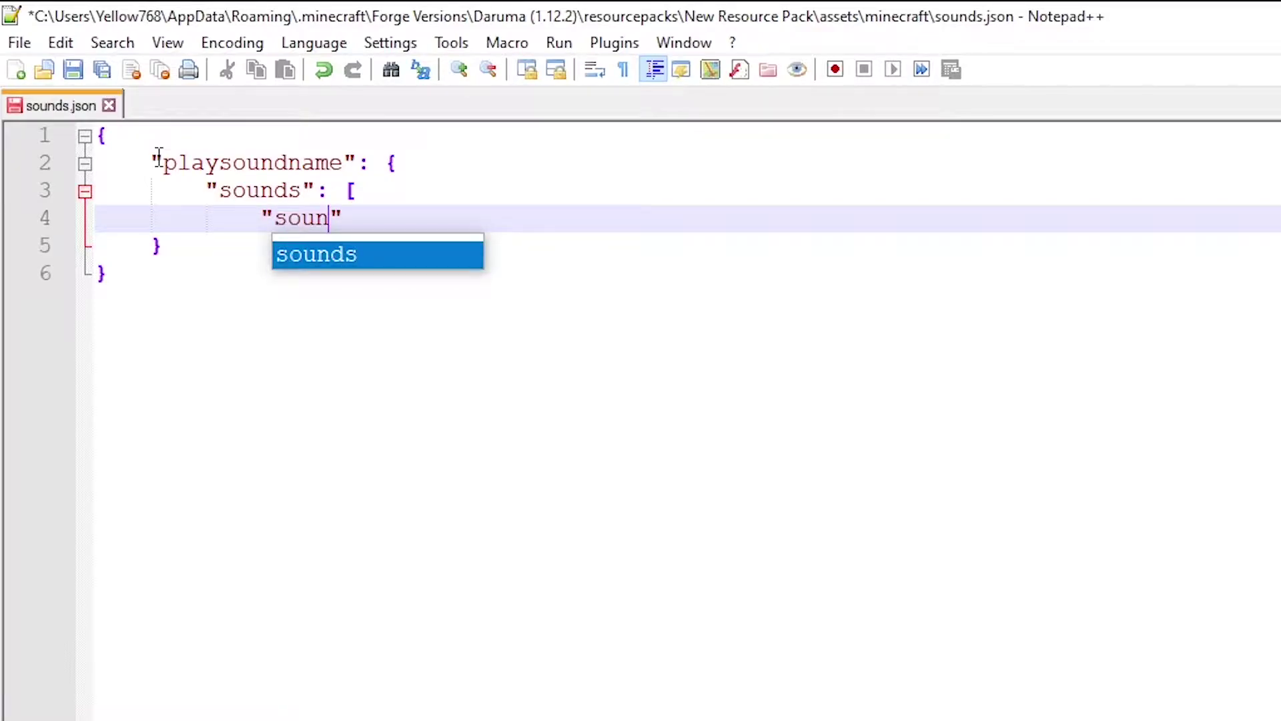
pyautogui.write('name"')
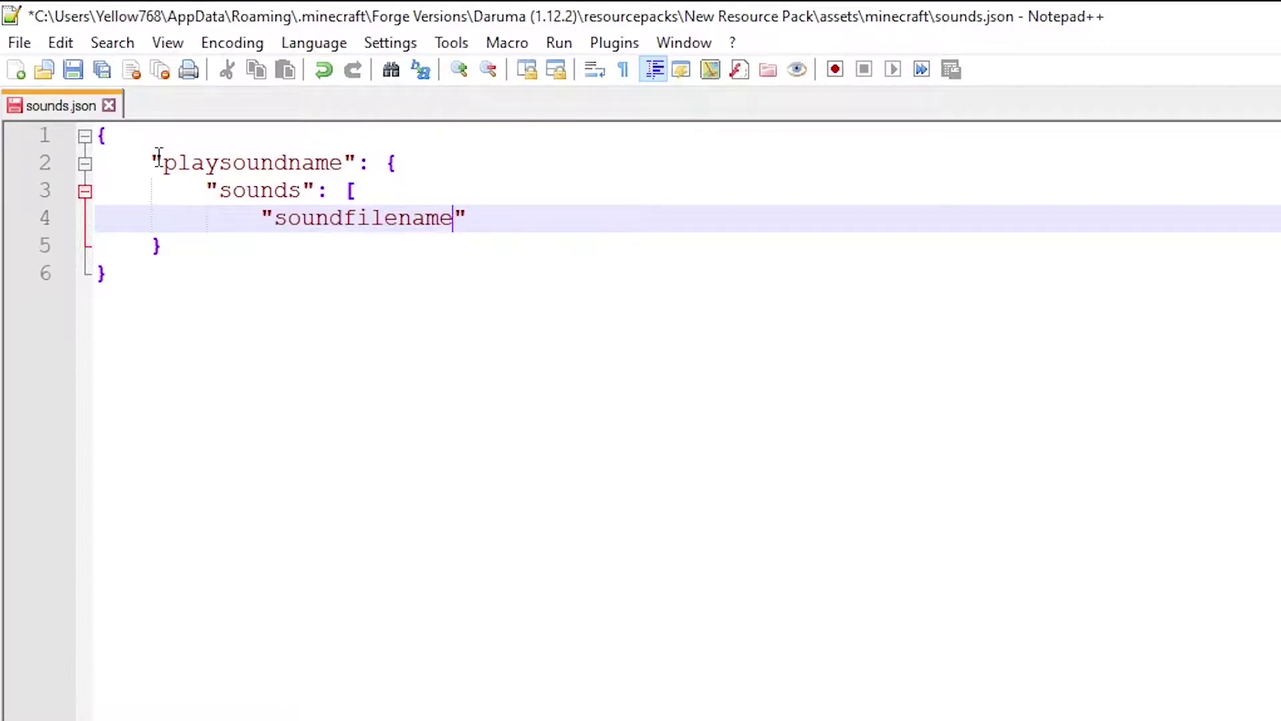
pyautogui.press('BackSpace')
pyautogui.press('Return')
pyautogui.write(']')
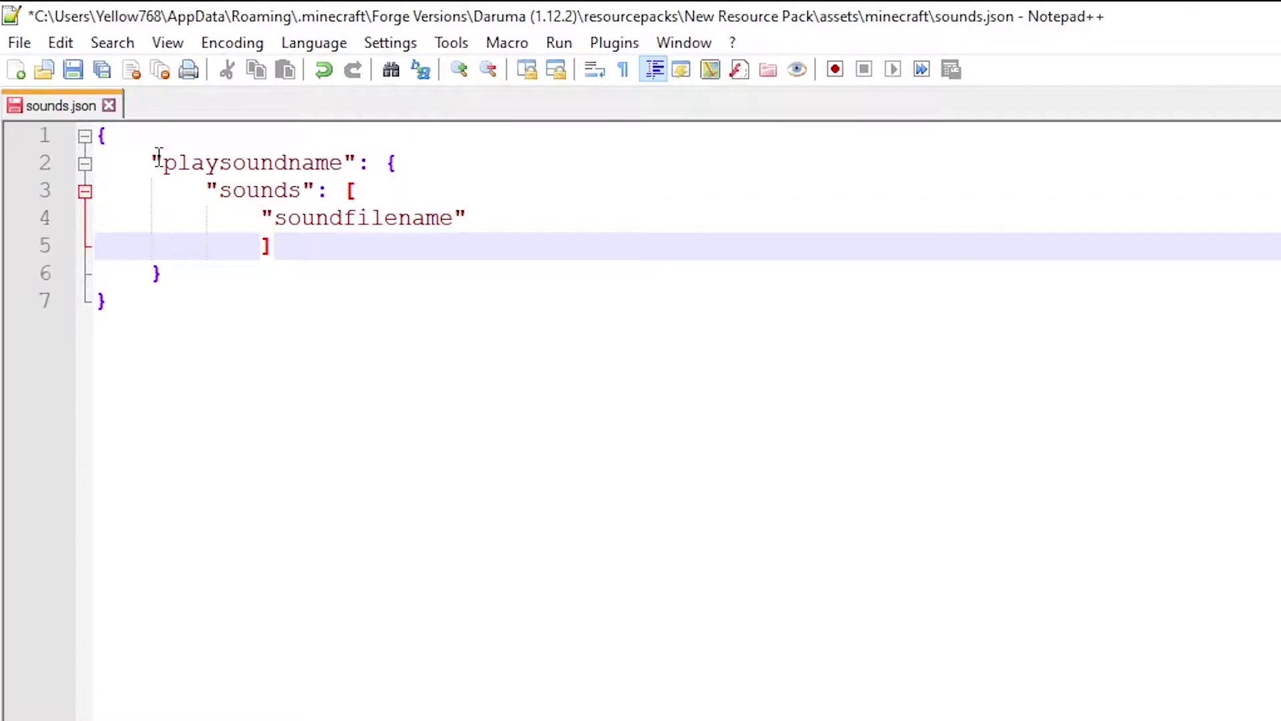